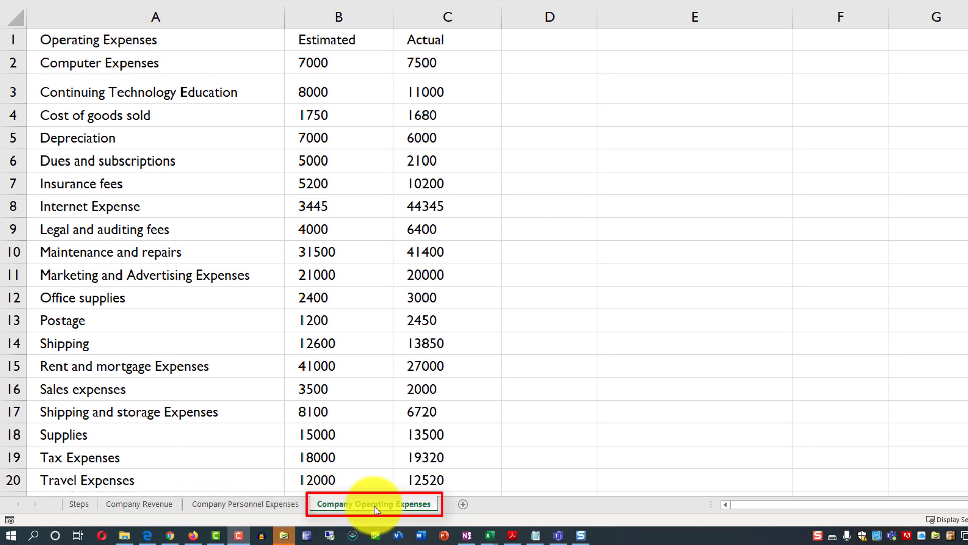
pyautogui.hotkey('ctrl', 'space')
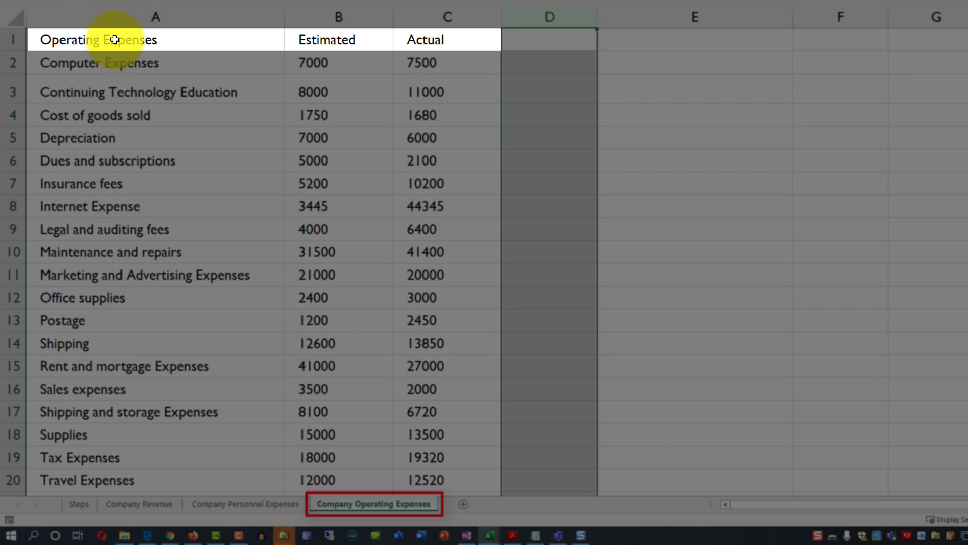
pyautogui.click(115, 39)
pyautogui.moveTo(119, 40); pyautogui.dragTo(448, 40)
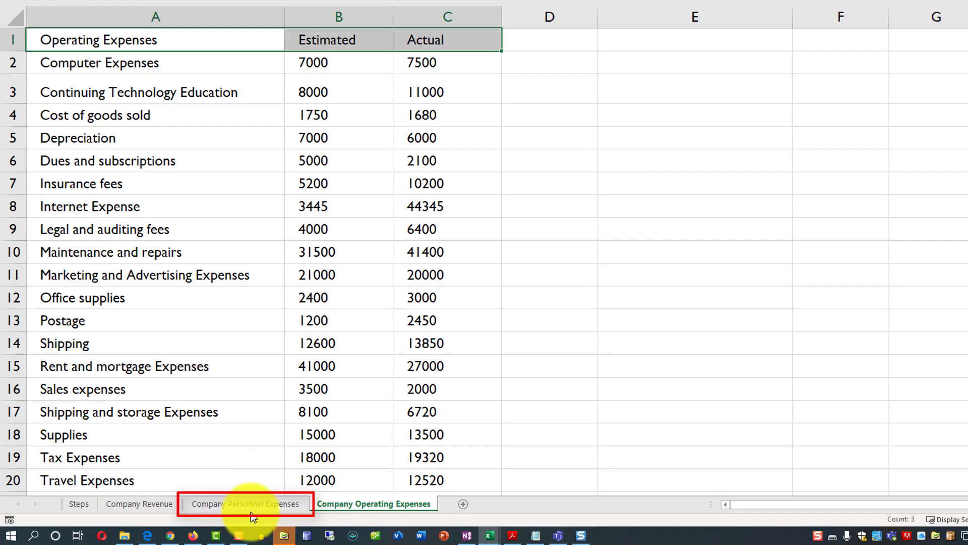
pyautogui.doubleClick(244, 503)
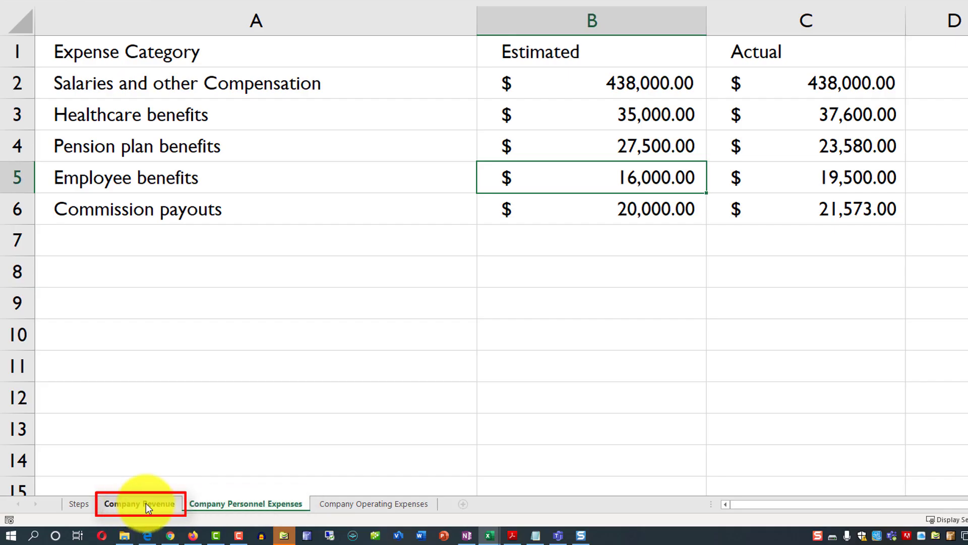
pyautogui.click(145, 503)
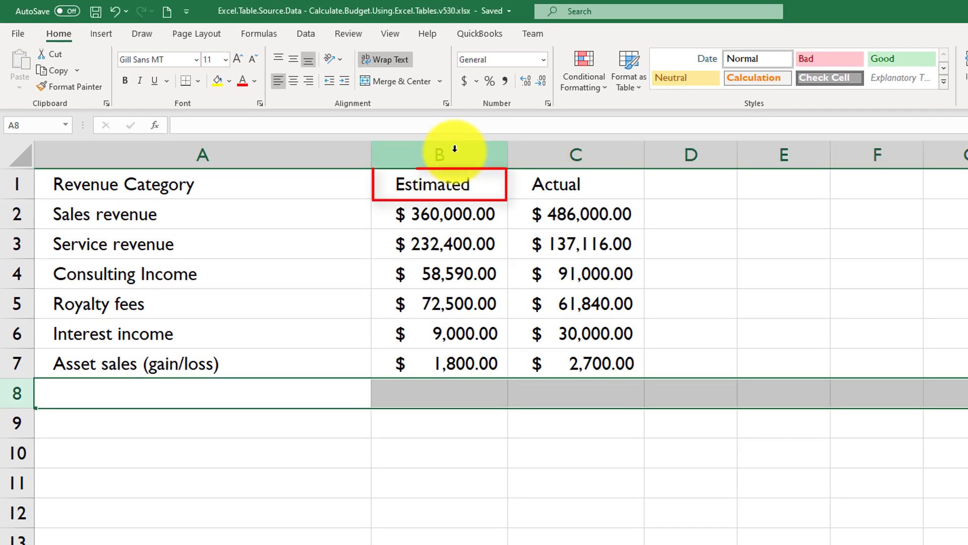
pyautogui.click(457, 152)
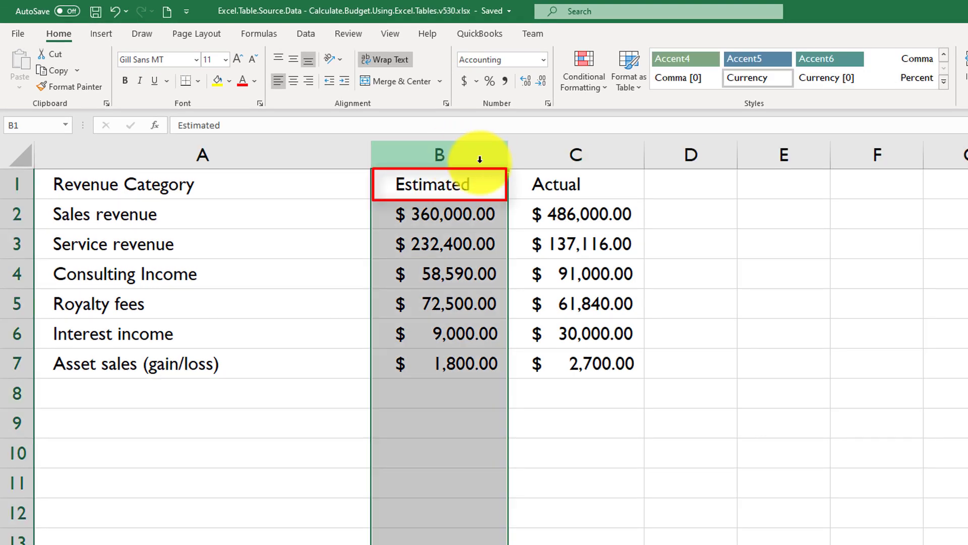
pyautogui.click(595, 155)
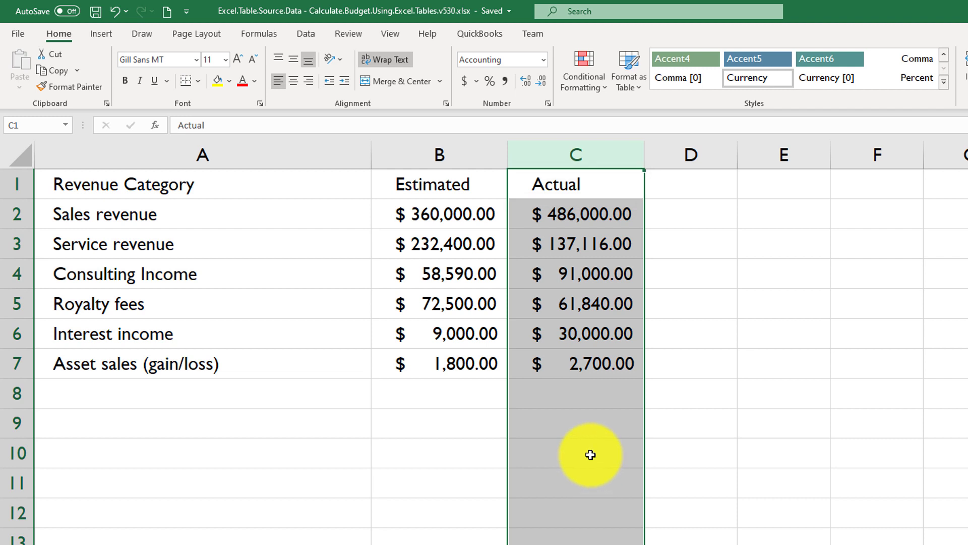
pyautogui.keyDown('ctrl'); pyautogui.click(449, 163); pyautogui.keyUp('ctrl')
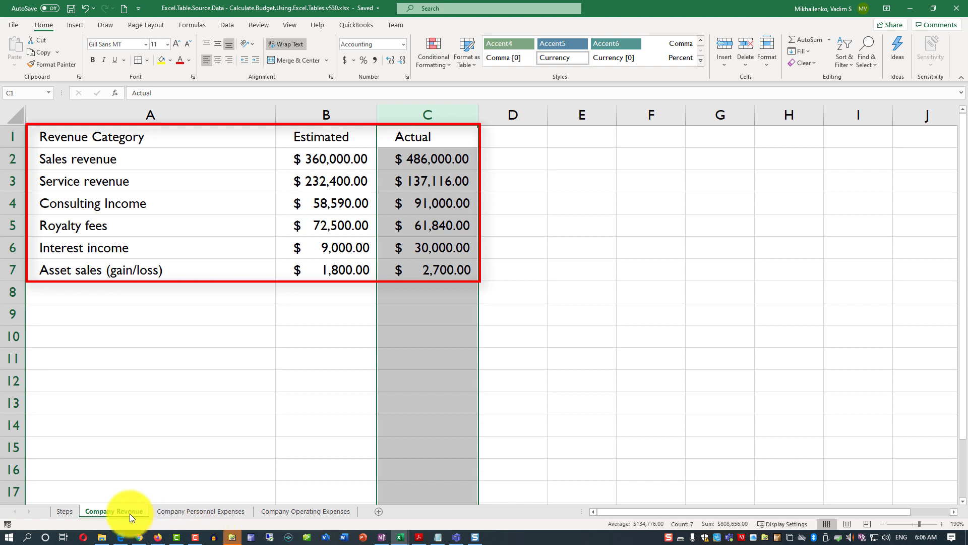
pyautogui.click(212, 512)
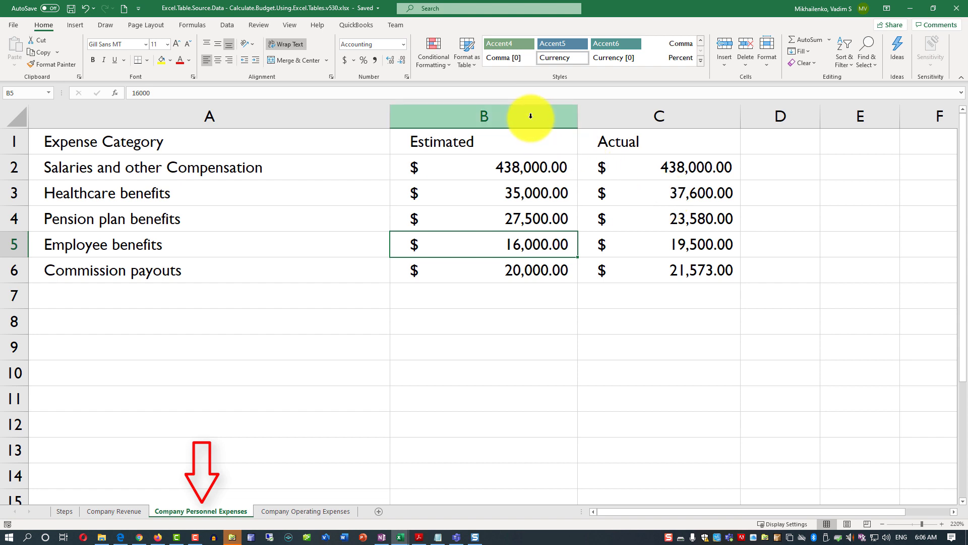
pyautogui.click(118, 512)
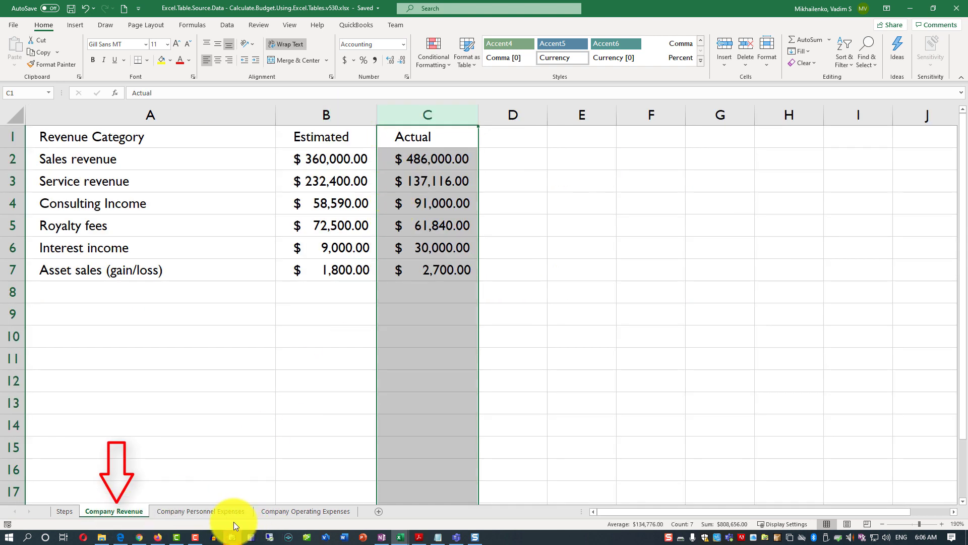
pyautogui.click(312, 512)
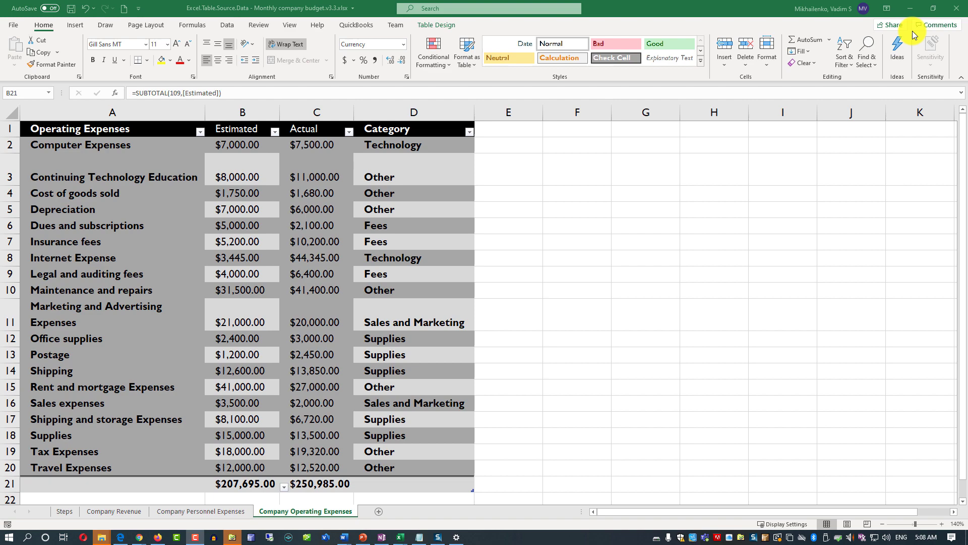
pyautogui.click(934, 8)
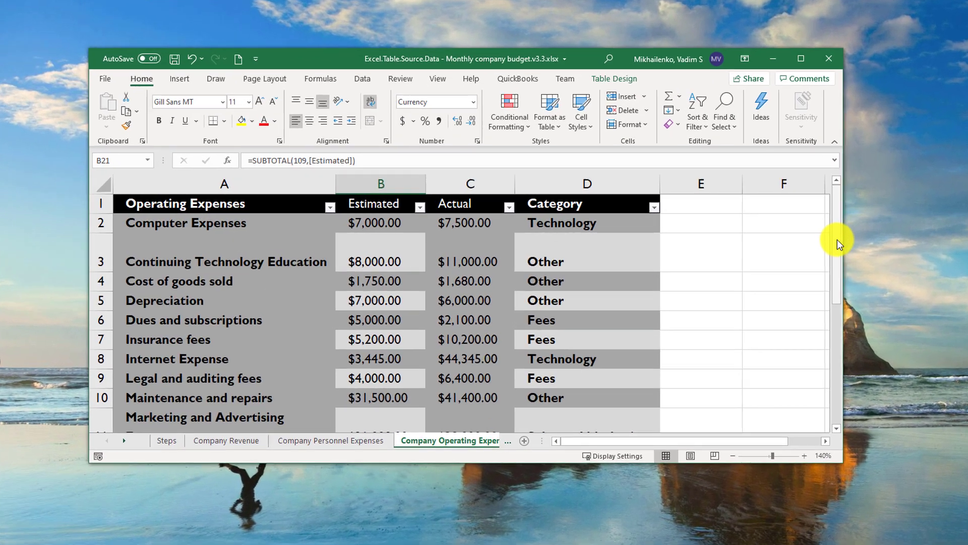
pyautogui.scroll(-4, 807, 353)
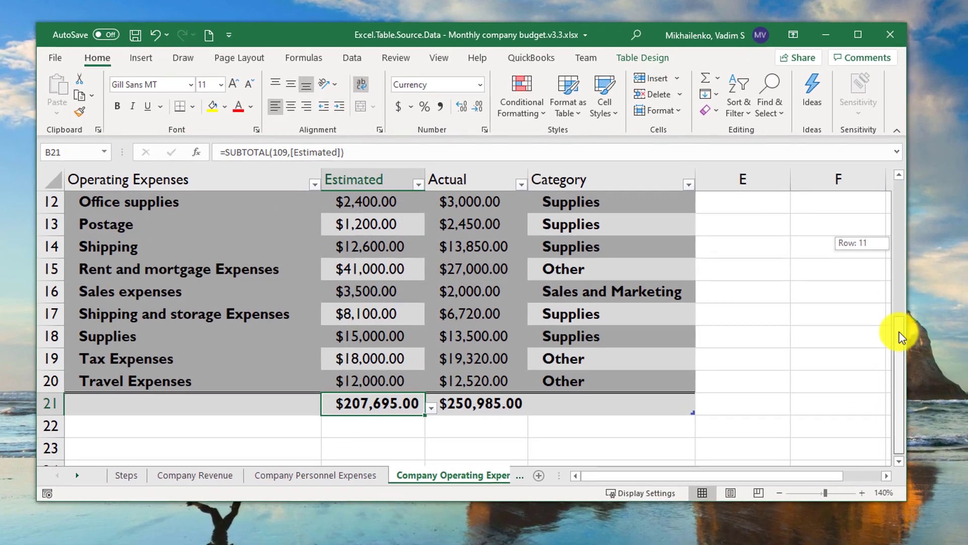
pyautogui.scroll(2, 828, 283)
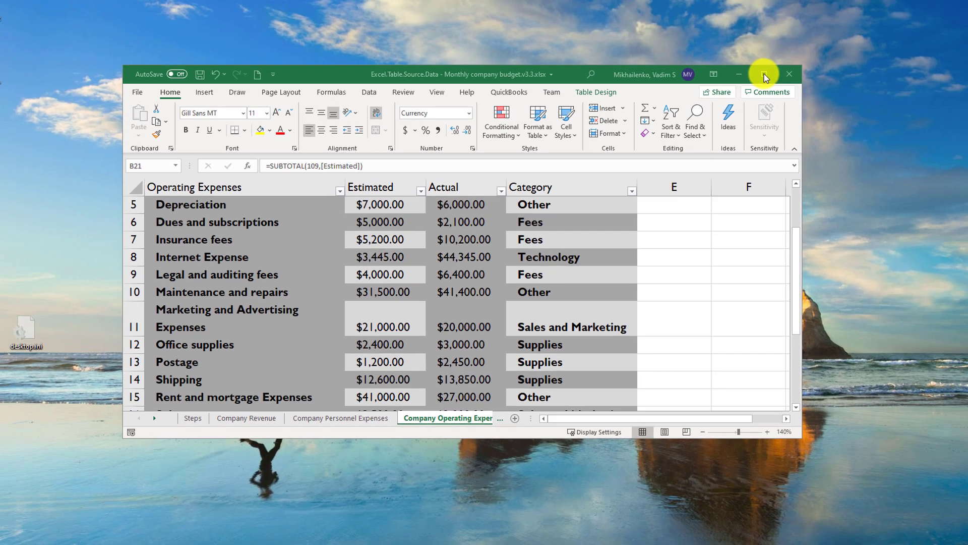
pyautogui.click(859, 34)
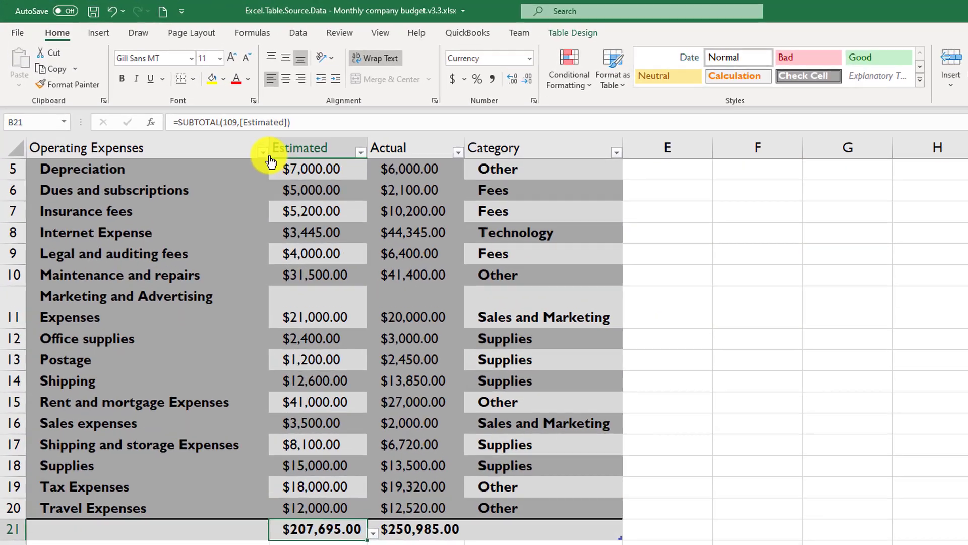
pyautogui.click(262, 152)
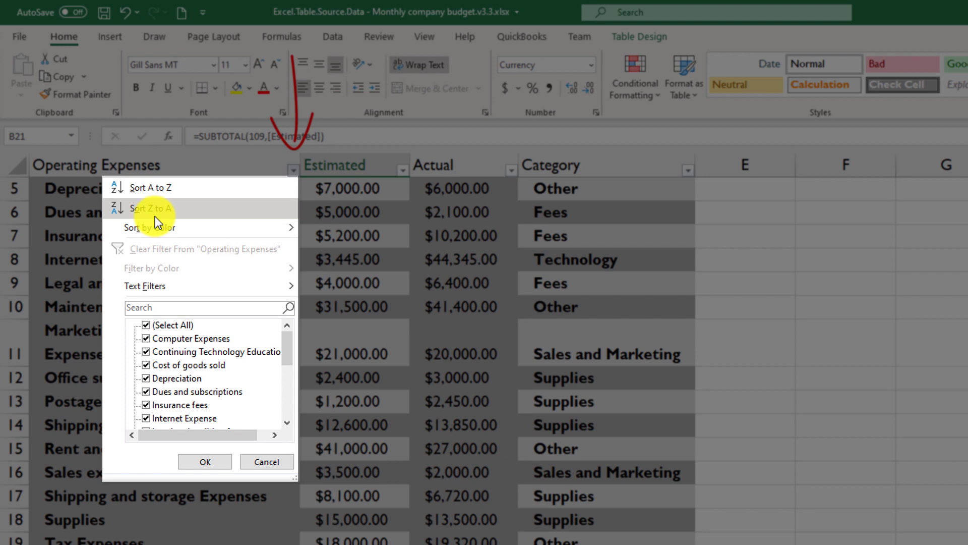
pyautogui.moveTo(153, 222)
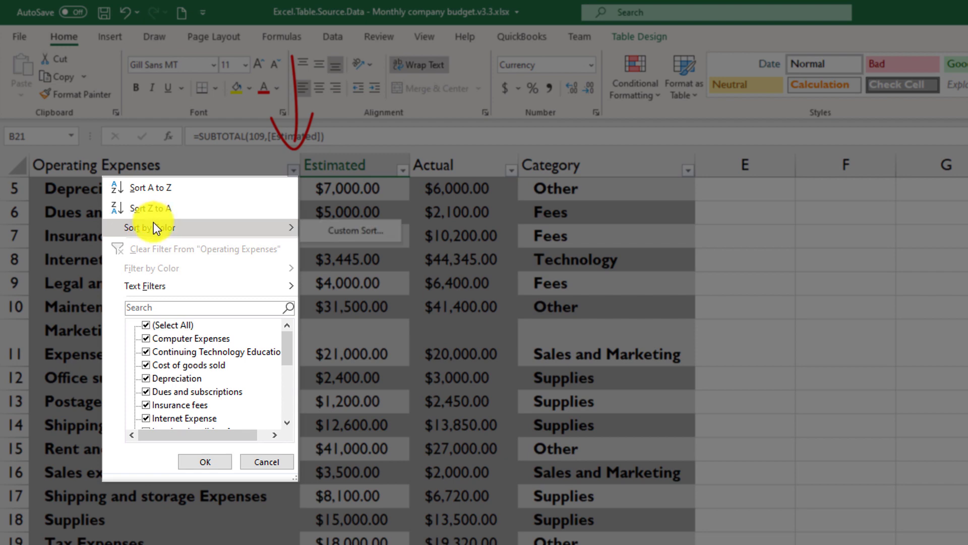
pyautogui.scroll(2, 544, 340)
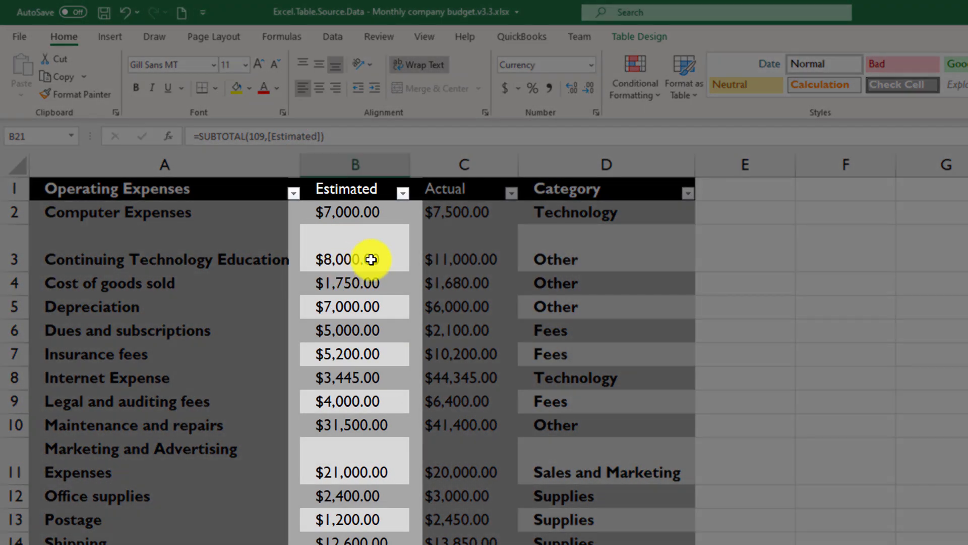
# Apply the black-header bordered style from the Table Styles gallery to the expenses table.
pyautogui.click(384, 259)
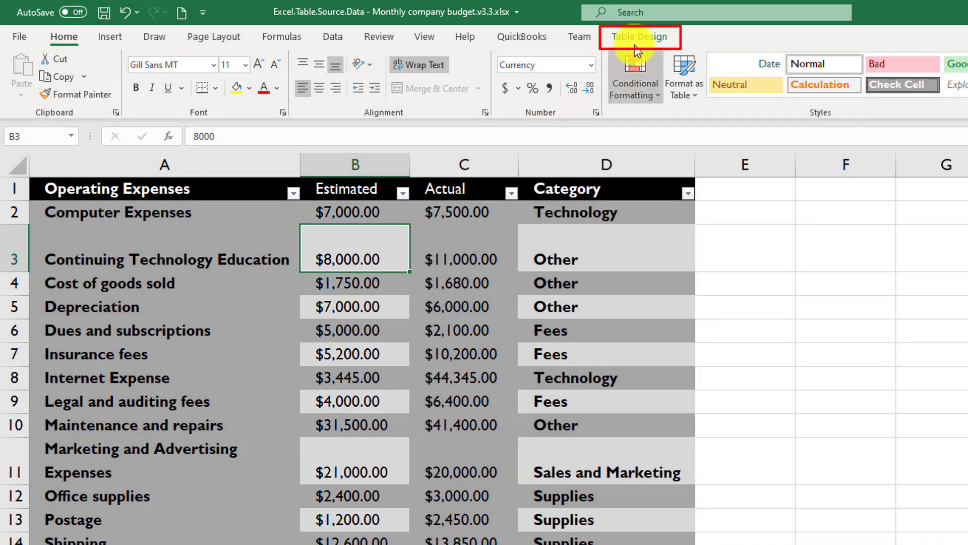
pyautogui.click(639, 37)
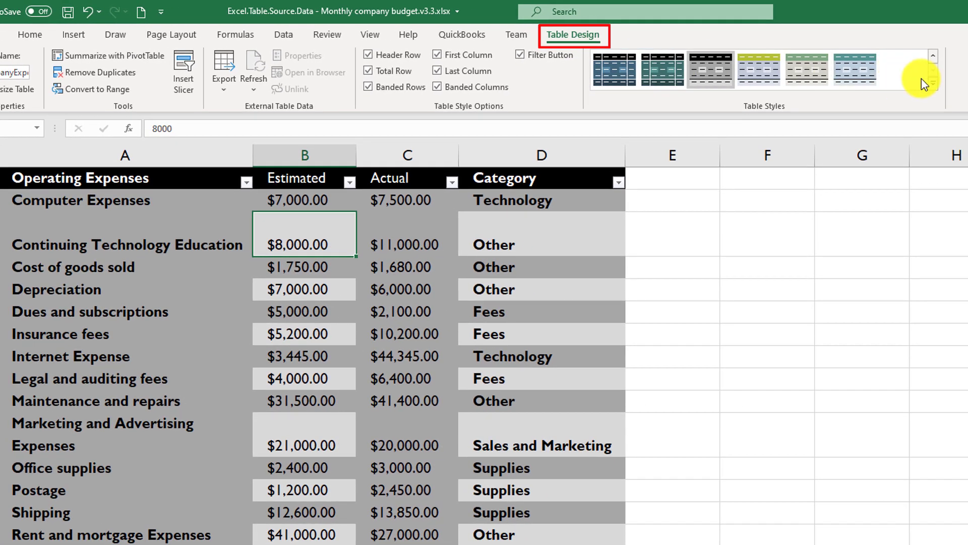
pyautogui.click(932, 85)
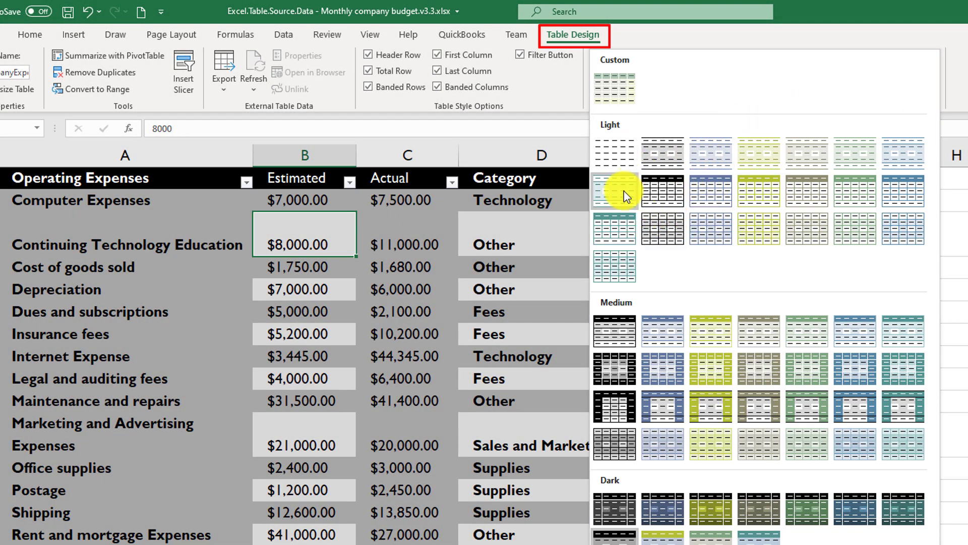
pyautogui.click(624, 191)
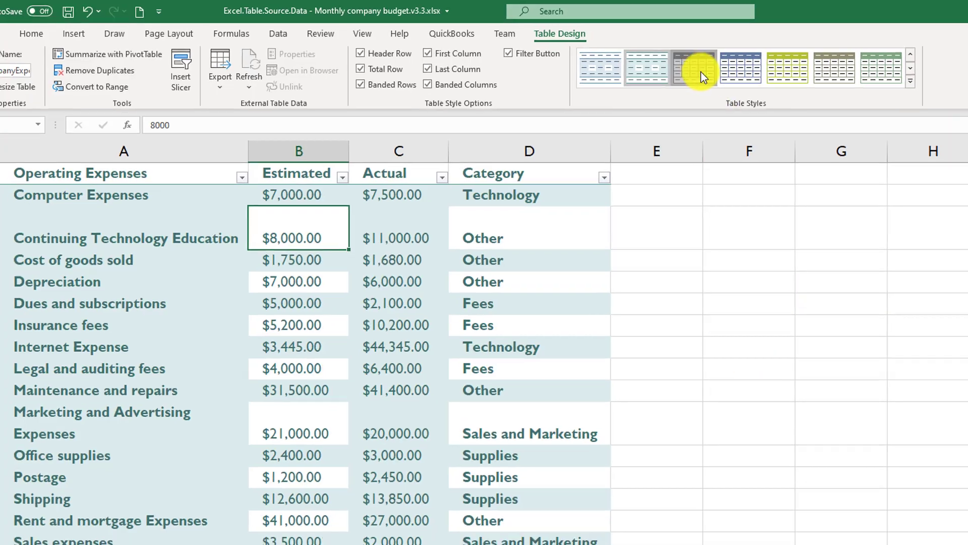
pyautogui.click(701, 72)
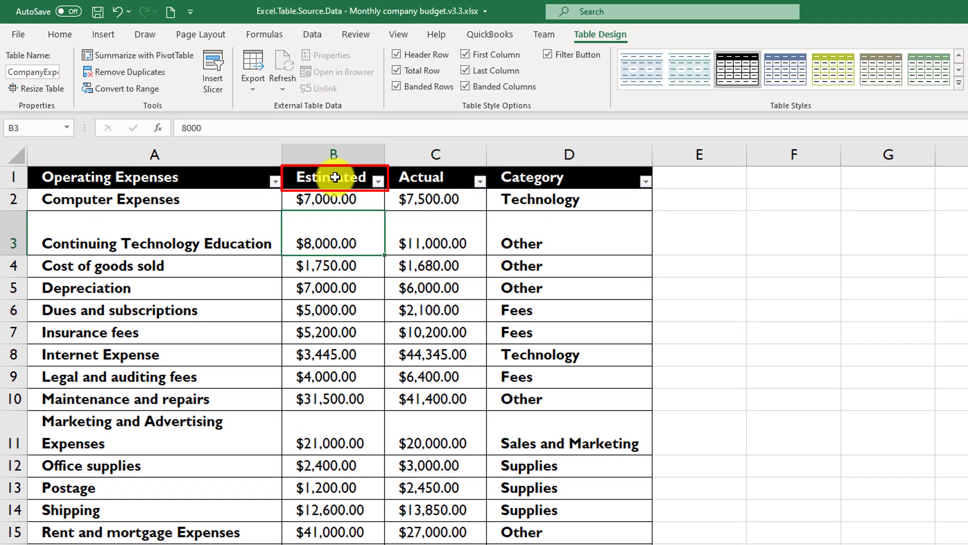
# Insert a blank table column just before the Category column.
pyautogui.click(556, 151)
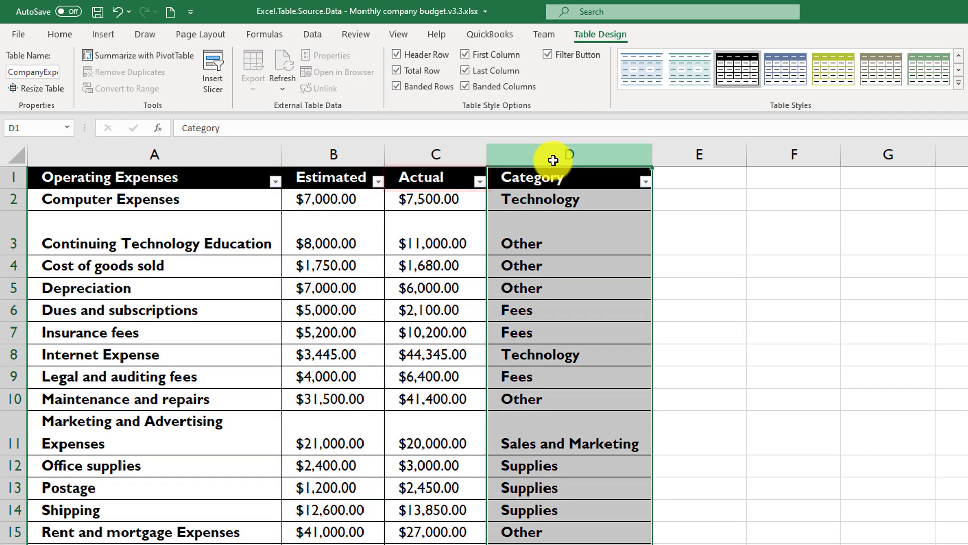
pyautogui.rightClick(549, 154)
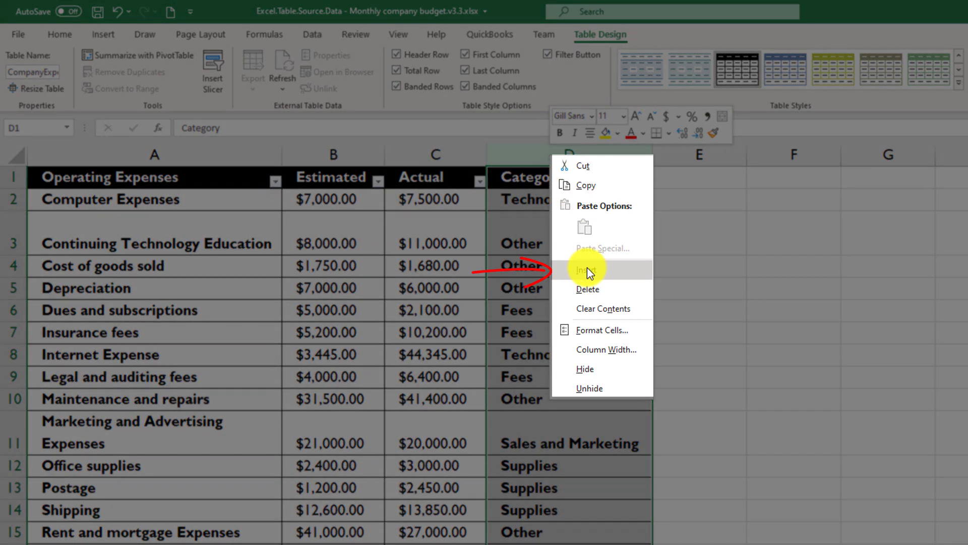
pyautogui.press('Escape')
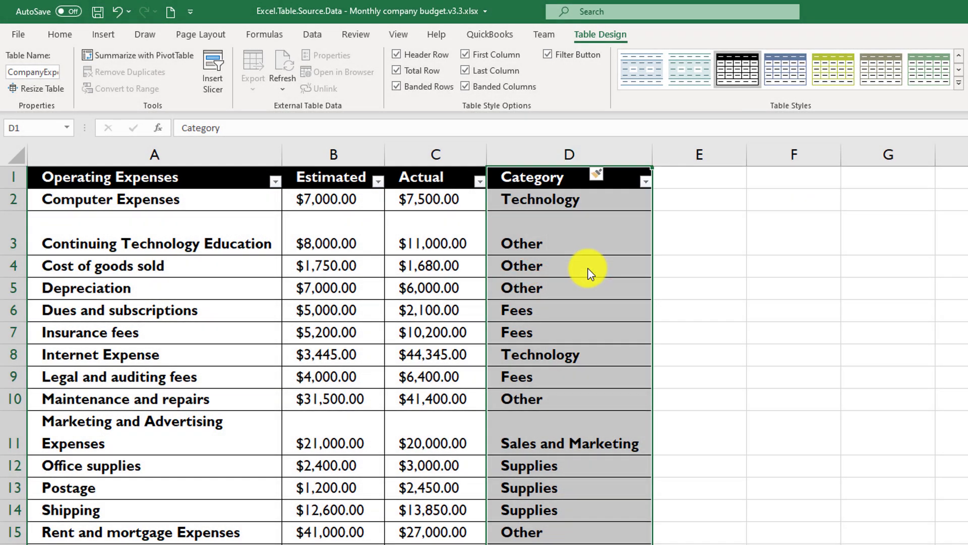
pyautogui.hotkey('ctrl', '+')
# Name the new column's header 'Difference' and select its empty cells, ending on D2.
pyautogui.click(543, 181)
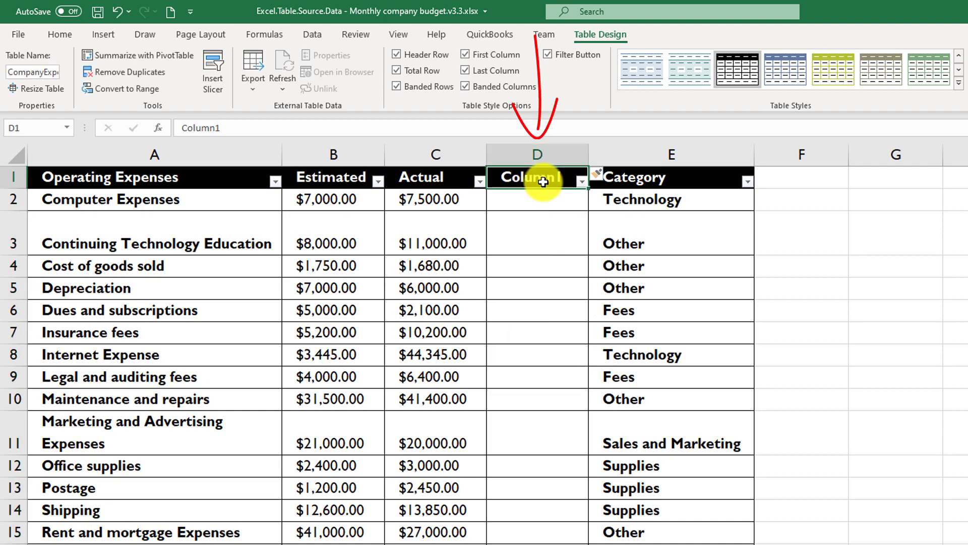
pyautogui.write('Difference')
pyautogui.press('Return')
pyautogui.press('Return')
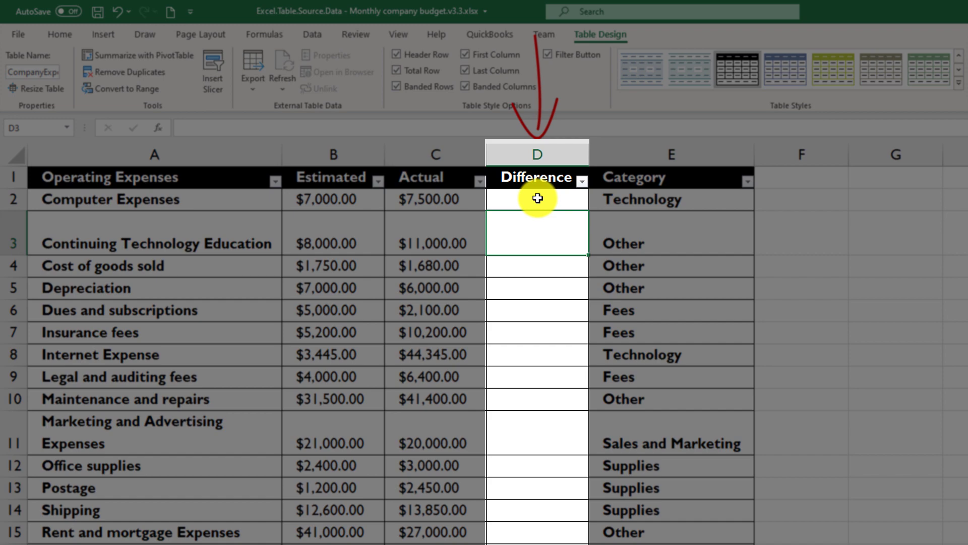
pyautogui.moveTo(536, 201)
pyautogui.mouseDown()
pyautogui.moveTo(556, 519)
pyautogui.moveTo(540, 544)
pyautogui.mouseUp()
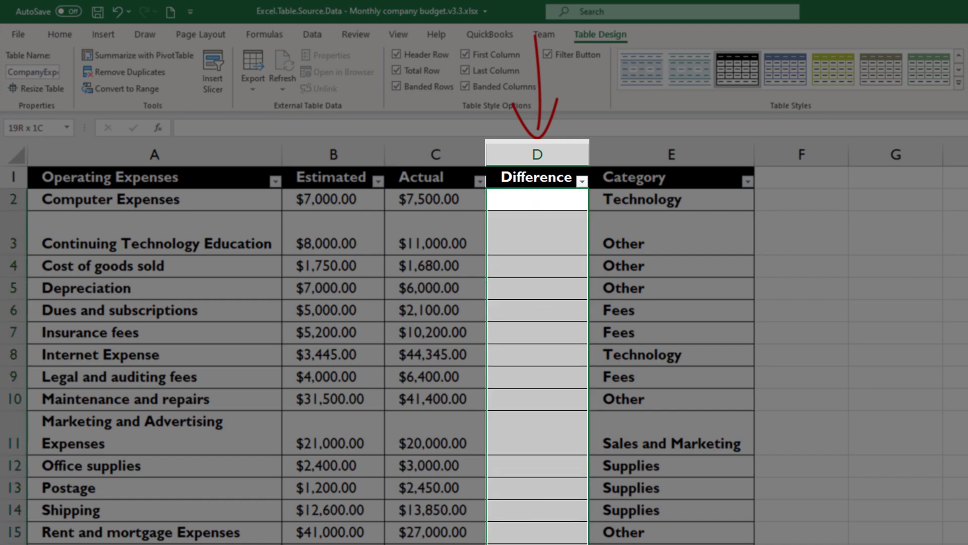
pyautogui.click(521, 204)
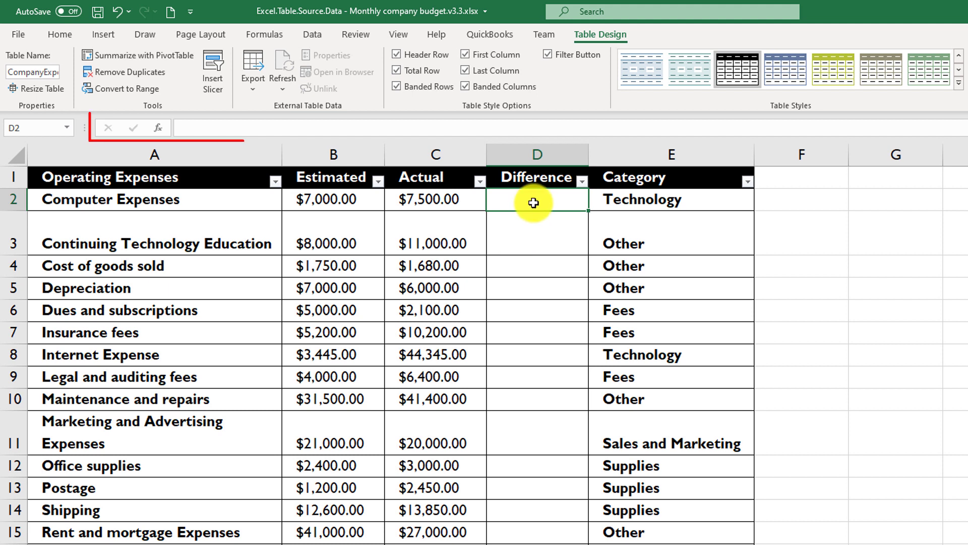
pyautogui.click(216, 130)
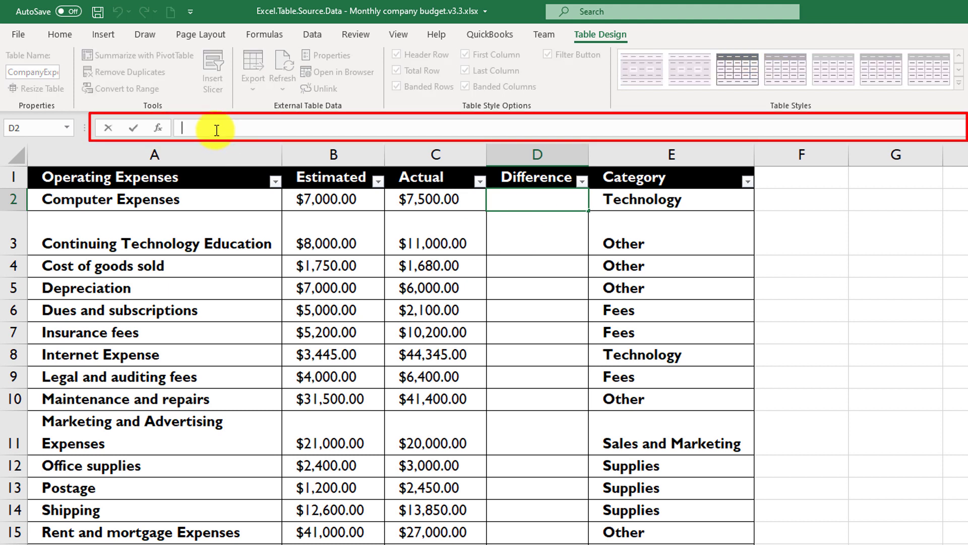
pyautogui.write('=')
pyautogui.click(333, 199)
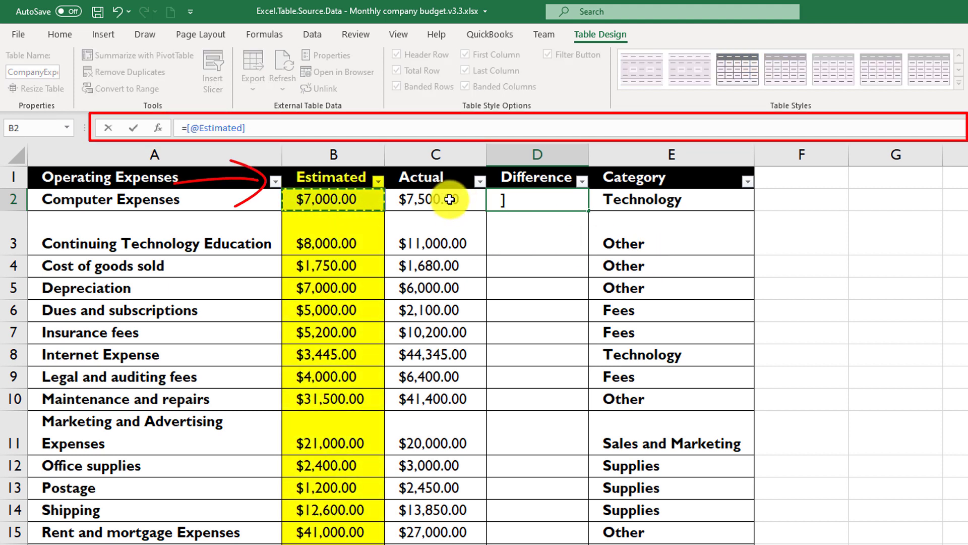
pyautogui.write('-')
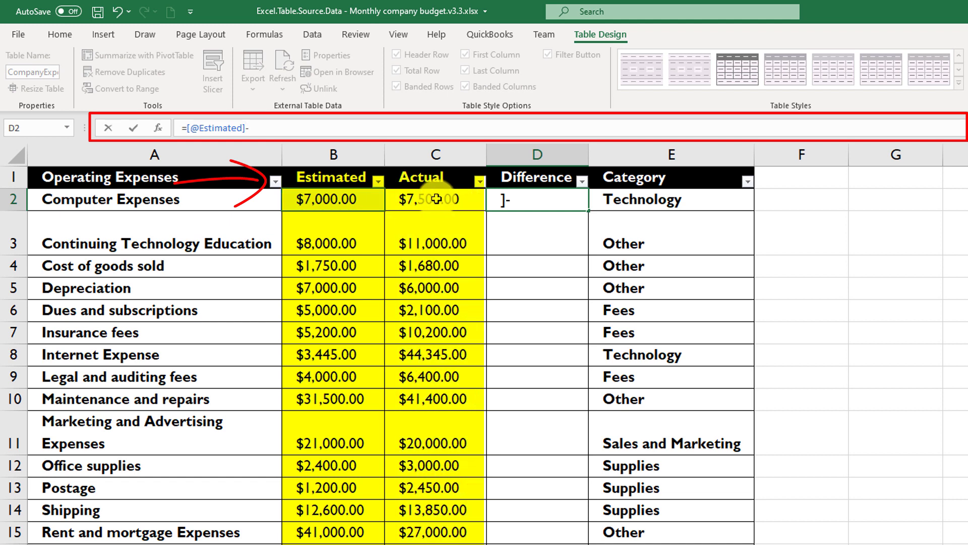
pyautogui.click(432, 202)
pyautogui.press('Return')
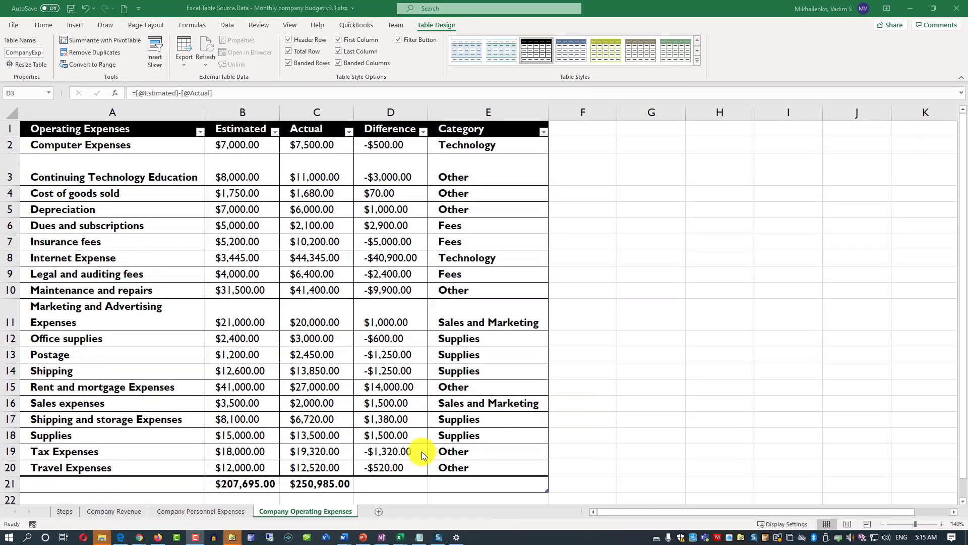
pyautogui.click(233, 487)
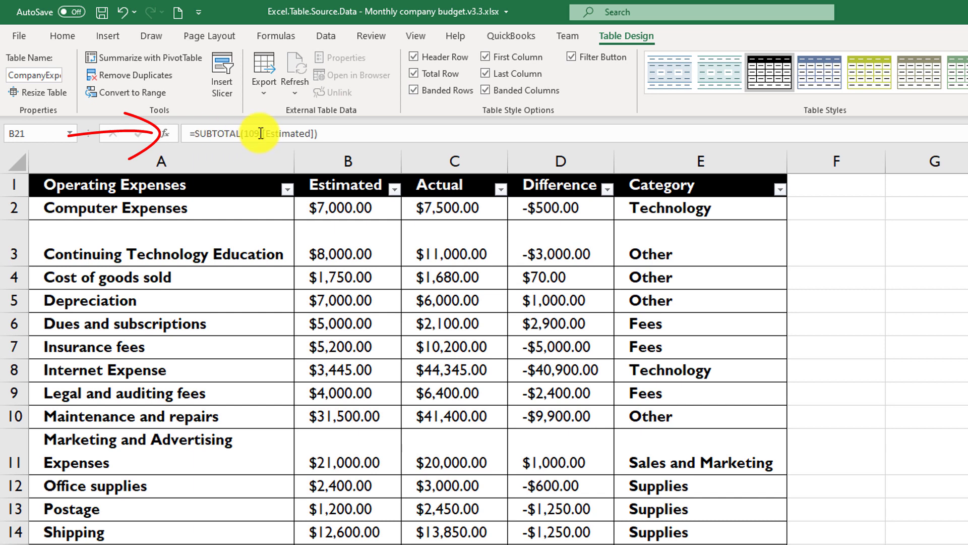
pyautogui.click(272, 134)
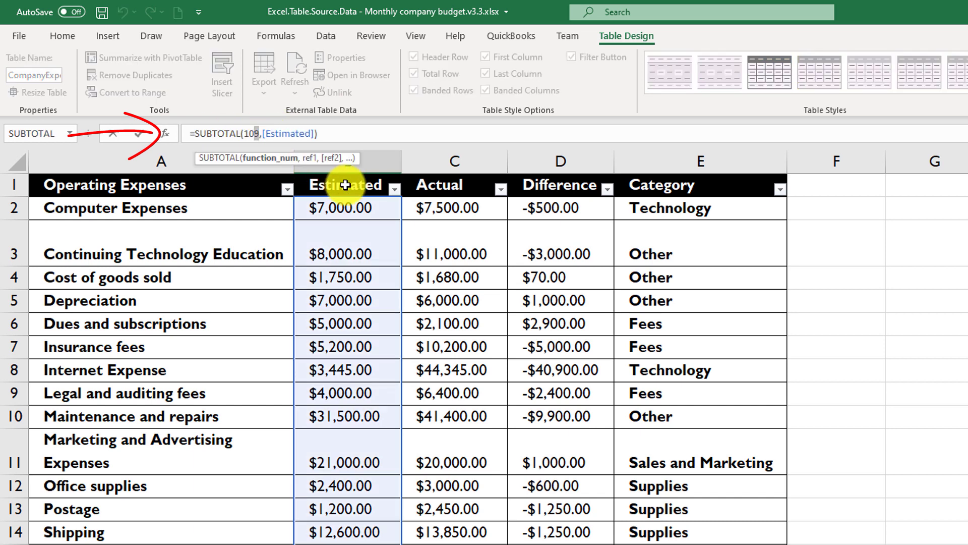
pyautogui.doubleClick(314, 136)
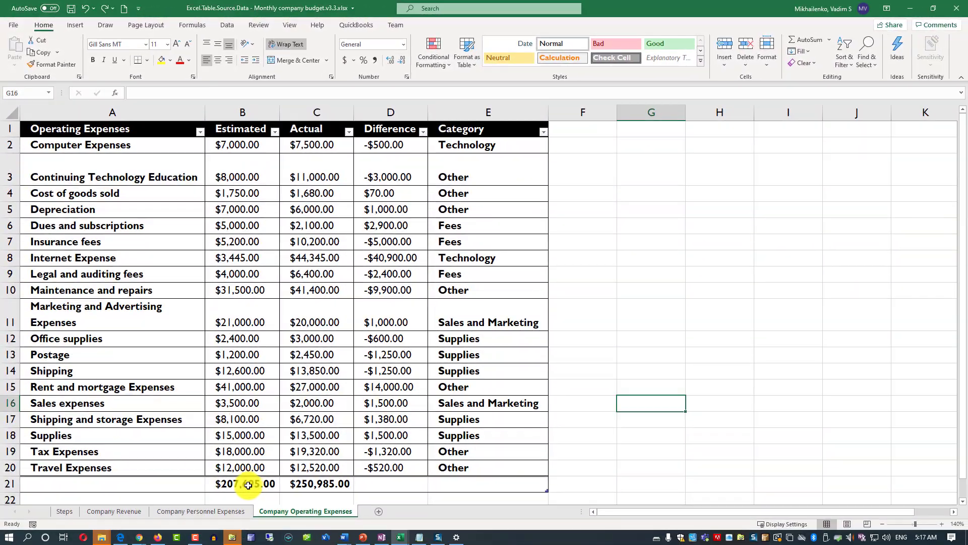
# Copy the Estimated total from B21 into G5, widen column G, and inspect its table reference.
pyautogui.click(249, 485)
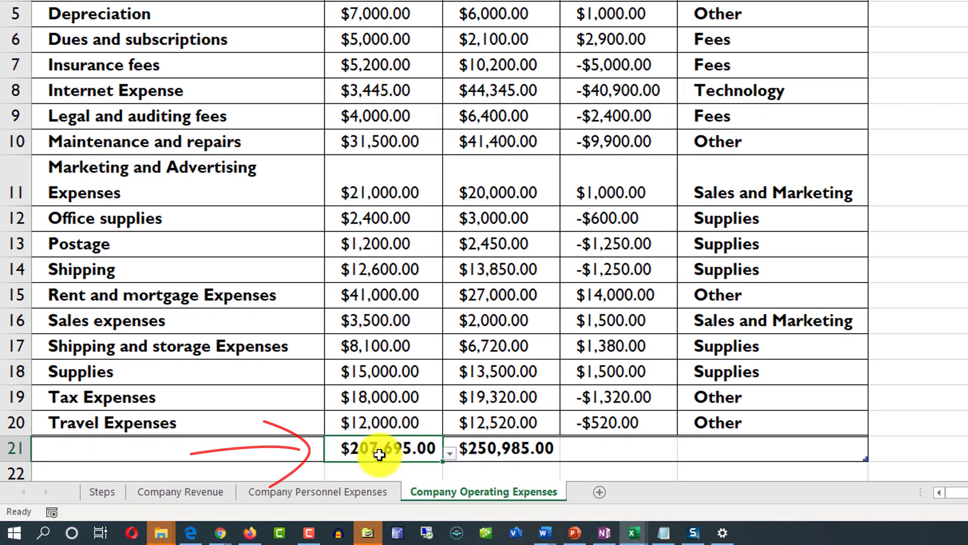
pyautogui.hotkey('ctrl', 'c')
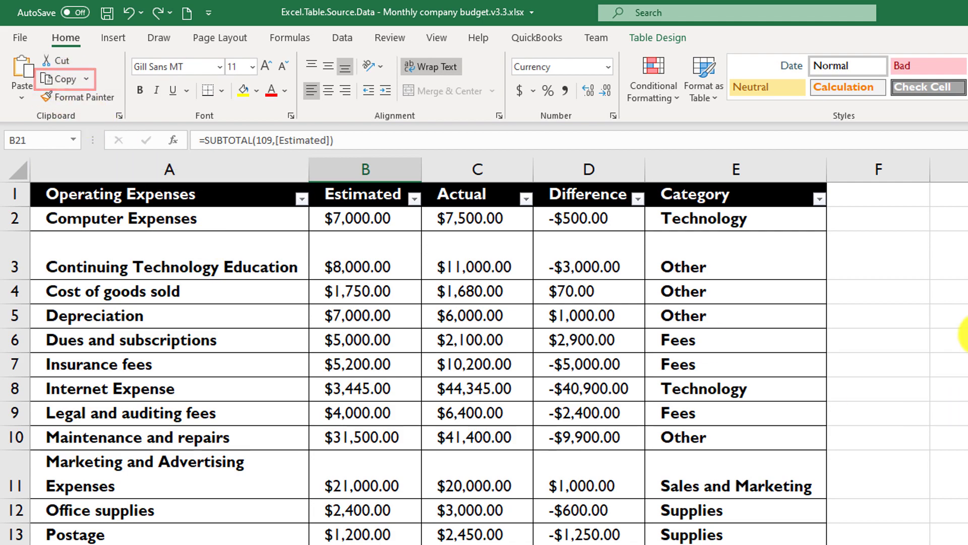
pyautogui.click(951, 320)
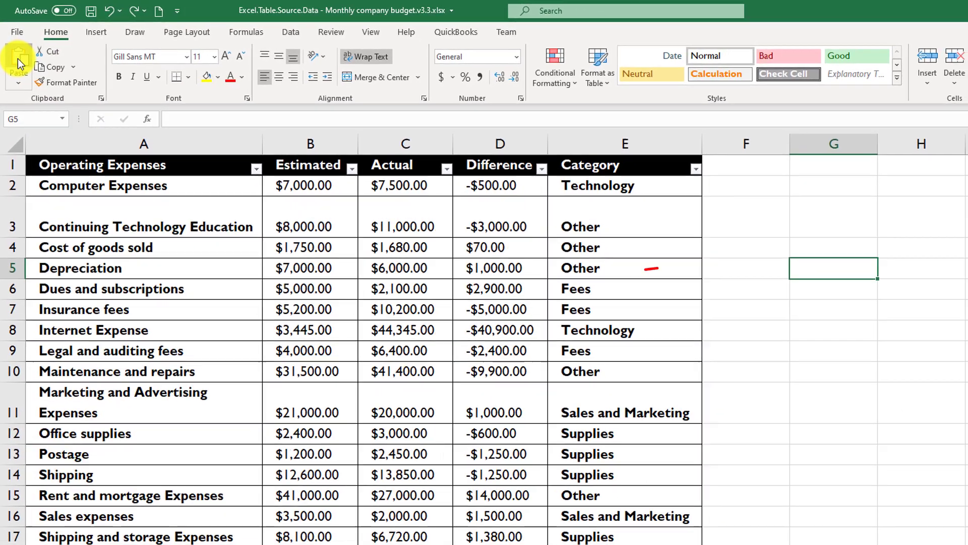
pyautogui.click(10, 65)
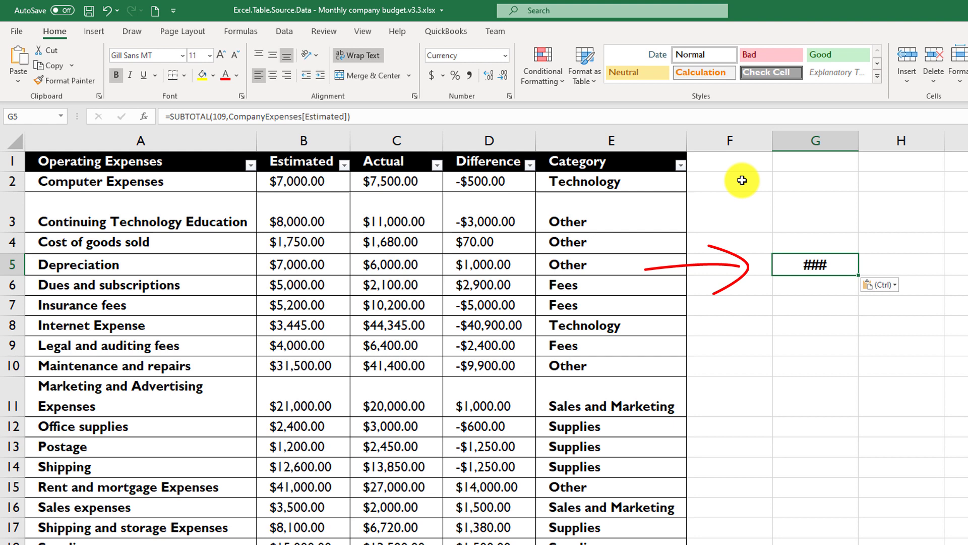
pyautogui.moveTo(859, 142); pyautogui.dragTo(948, 150)
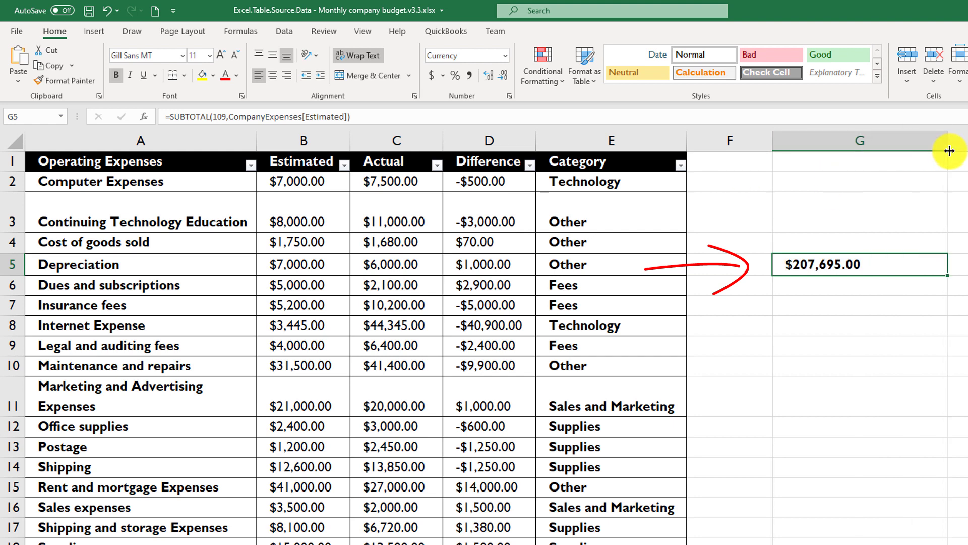
pyautogui.moveTo(230, 117); pyautogui.dragTo(301, 120)
pyautogui.click(225, 118)
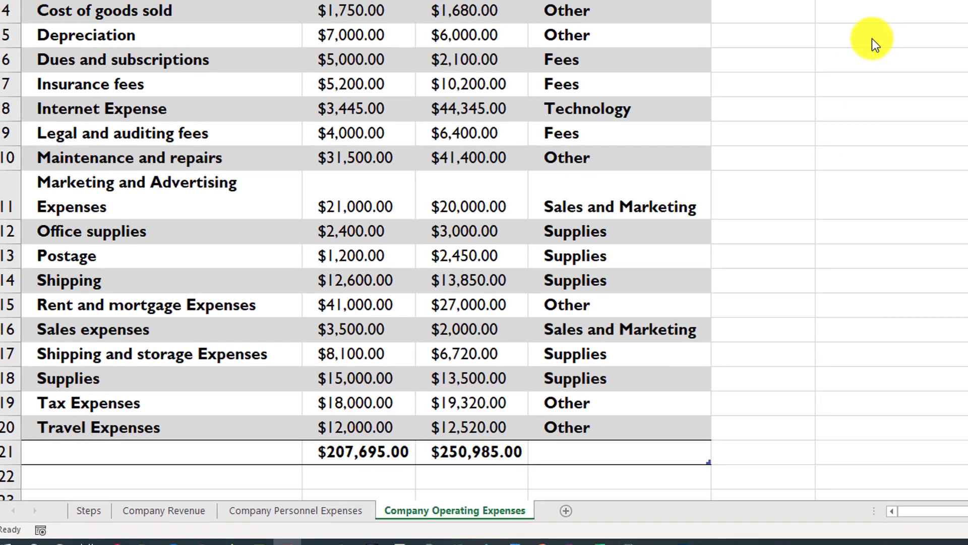
# Enter =CompanyExpenses[#Totals] in F5 and select the spilled totals across F5:I5.
pyautogui.click(873, 38)
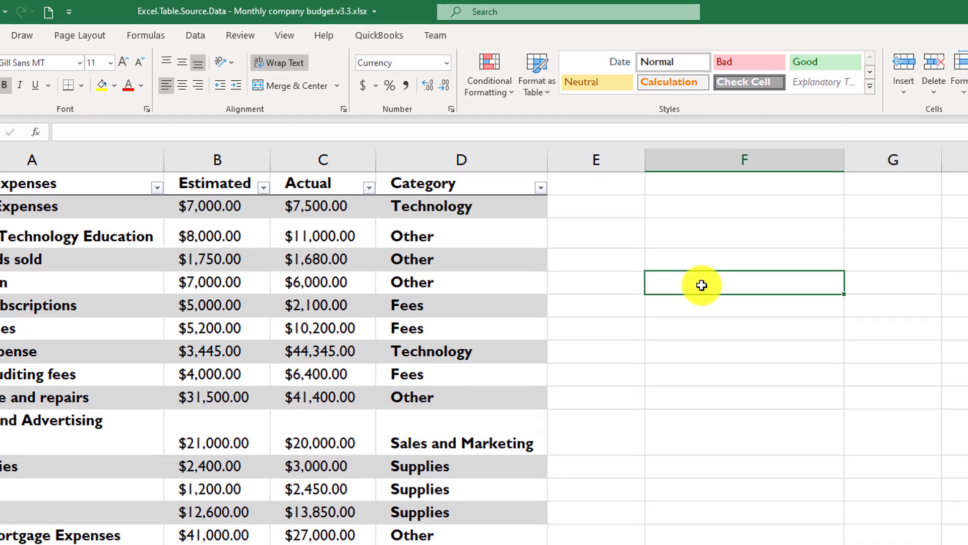
pyautogui.write('=')
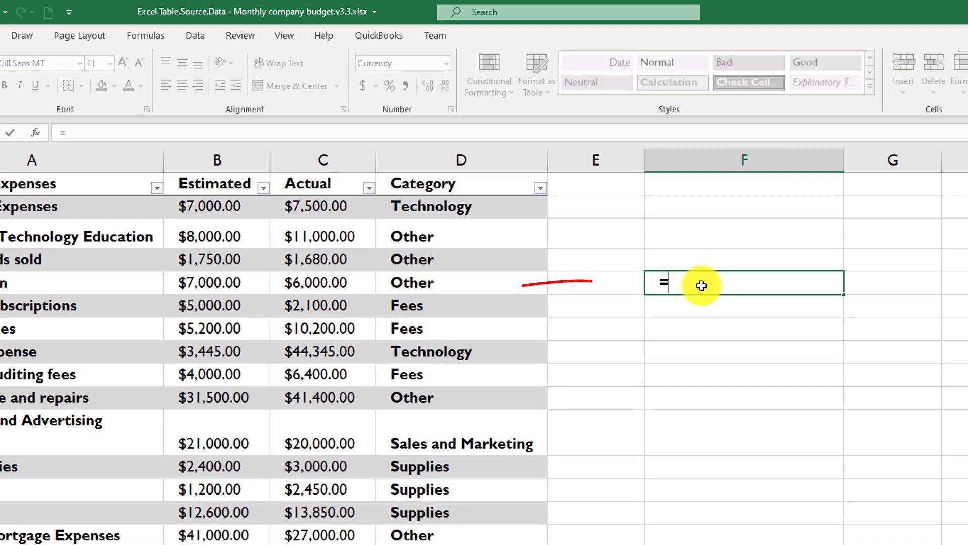
pyautogui.write('CompanyExpenses')
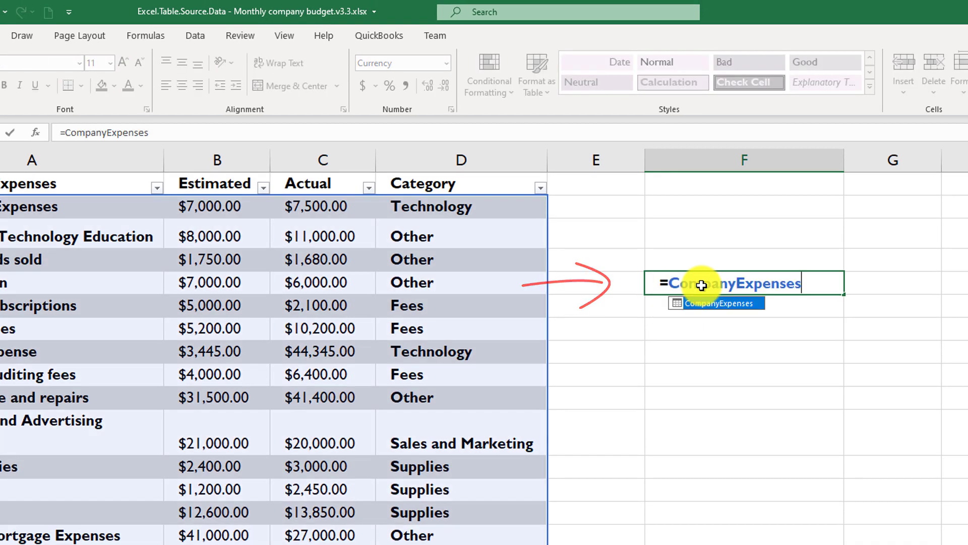
pyautogui.write('[')
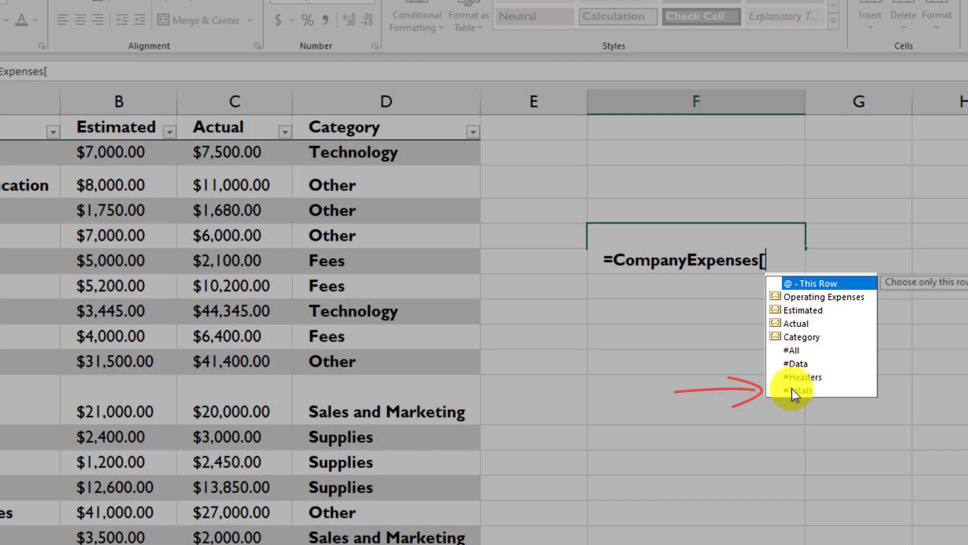
pyautogui.doubleClick(795, 390)
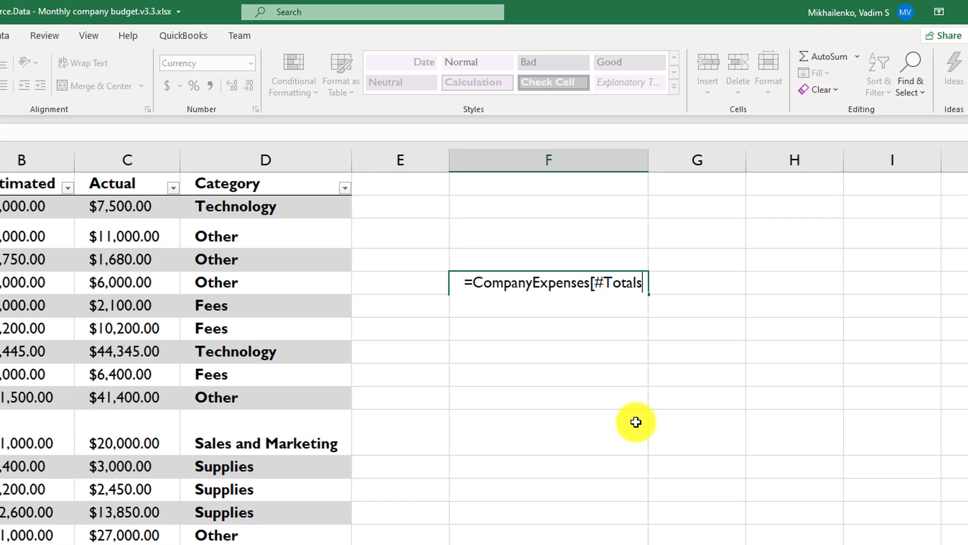
pyautogui.write(']')
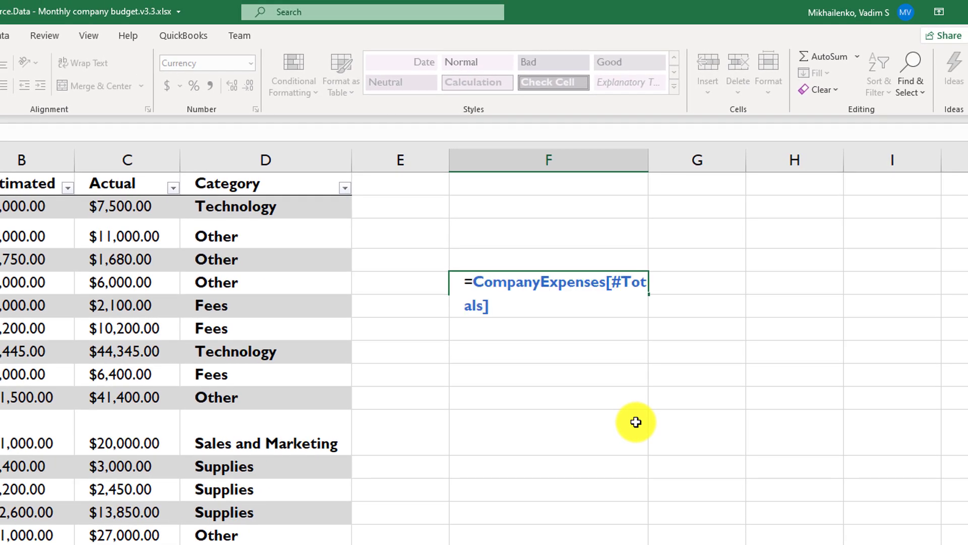
pyautogui.press('Return')
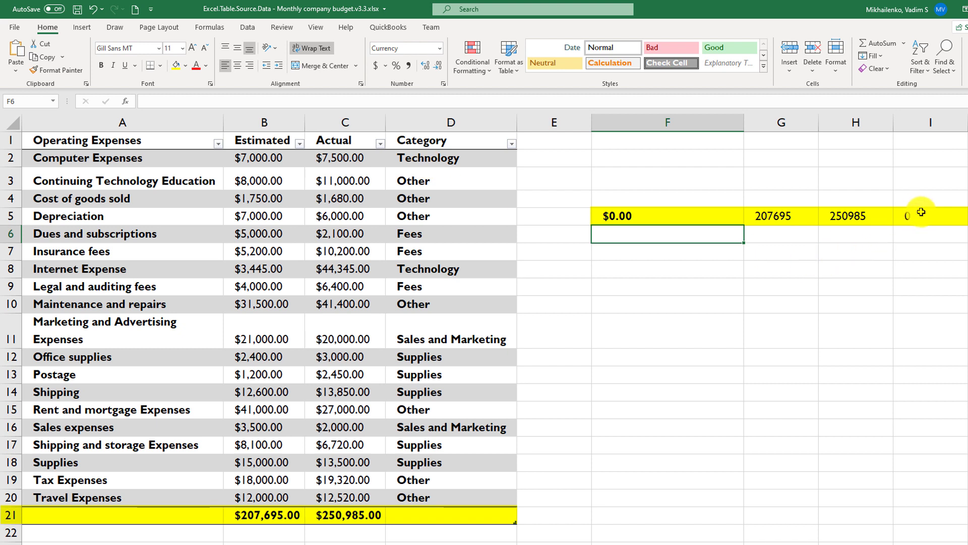
pyautogui.moveTo(922, 212); pyautogui.dragTo(645, 217)
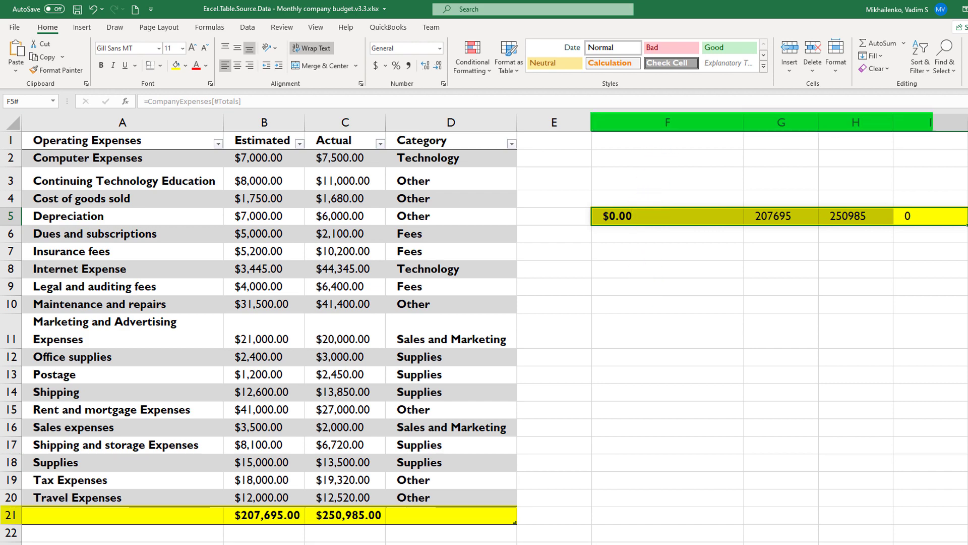
# Enter =CompanyExpenses[[#Totals],[Actual]] in F7 to show the $250,985.00 Actual total.
pyautogui.click(640, 254)
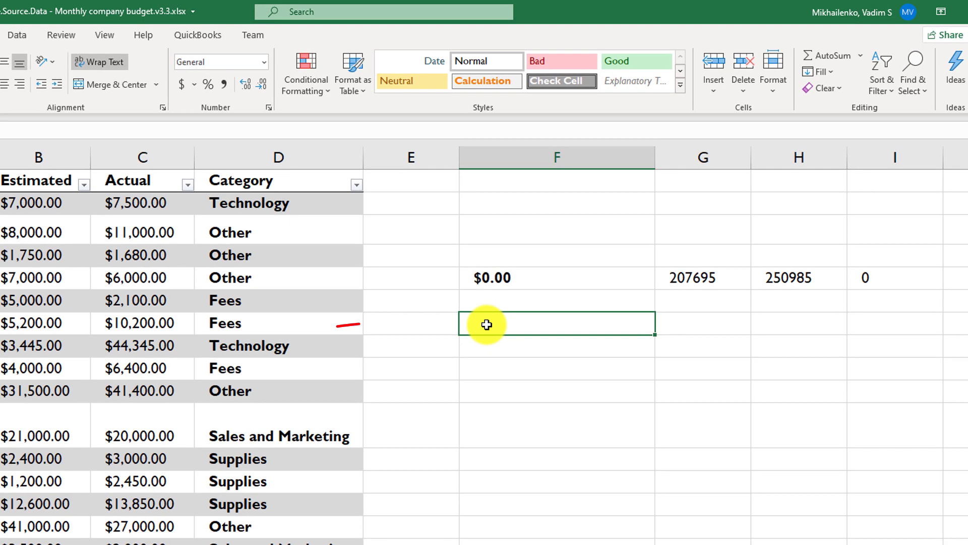
pyautogui.write('=CompanyExpenses')
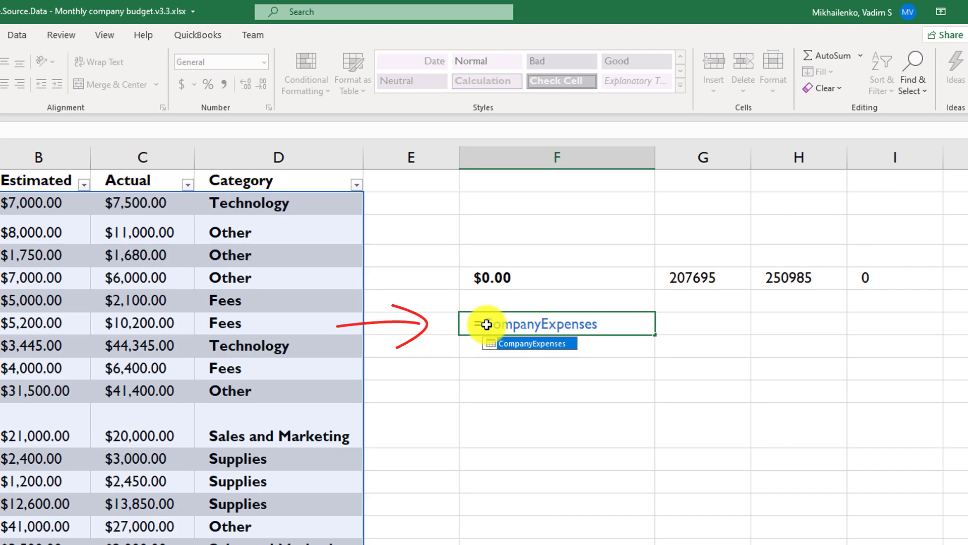
pyautogui.write('[[')
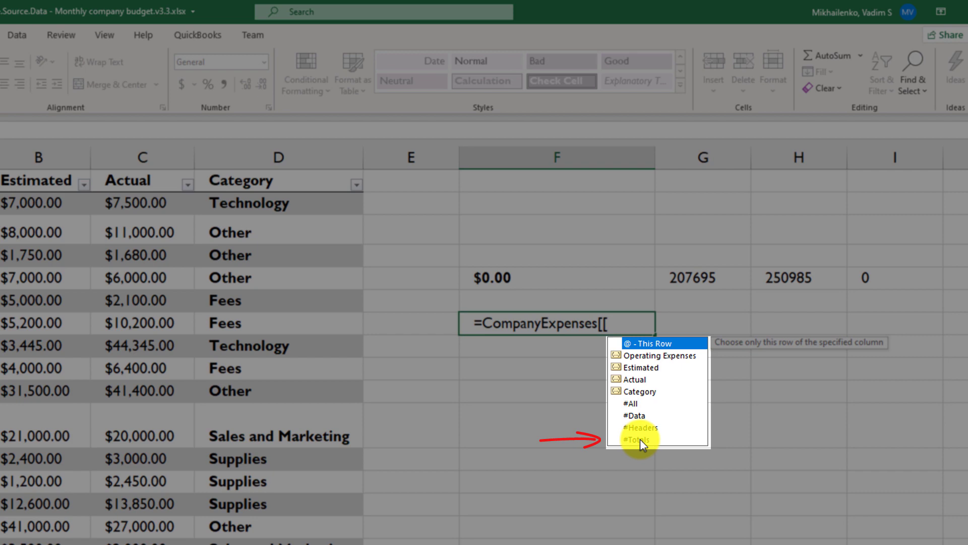
pyautogui.doubleClick(640, 440)
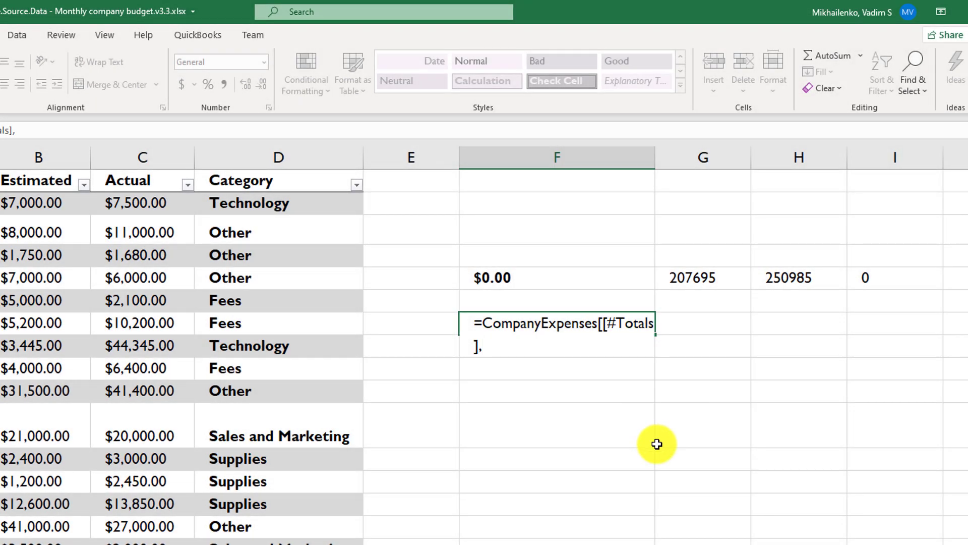
pyautogui.write('],[')
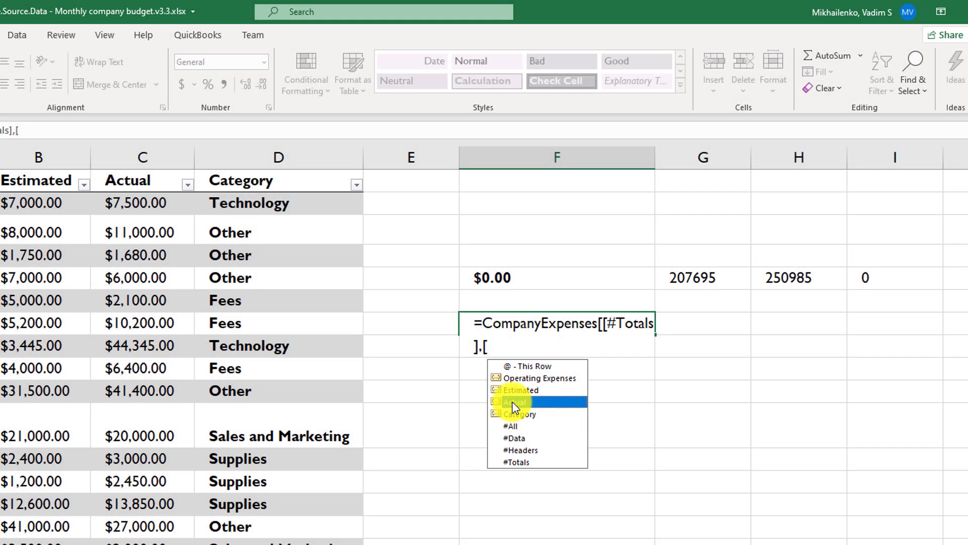
pyautogui.doubleClick(513, 402)
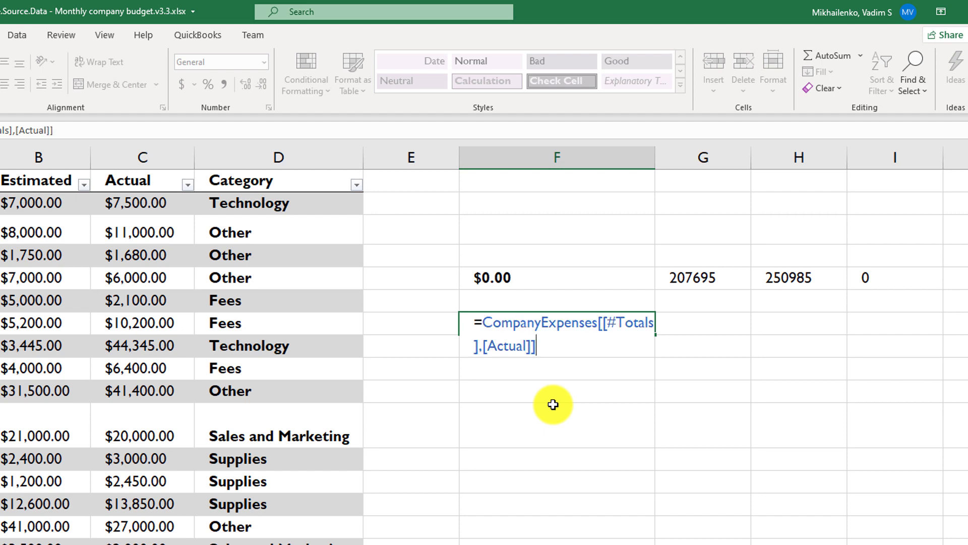
pyautogui.press('Return')
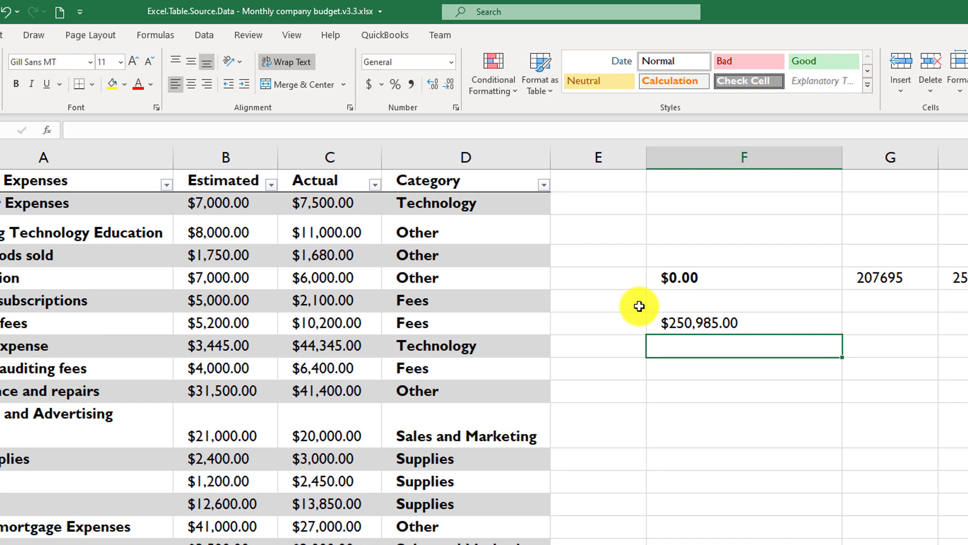
pyautogui.click(580, 323)
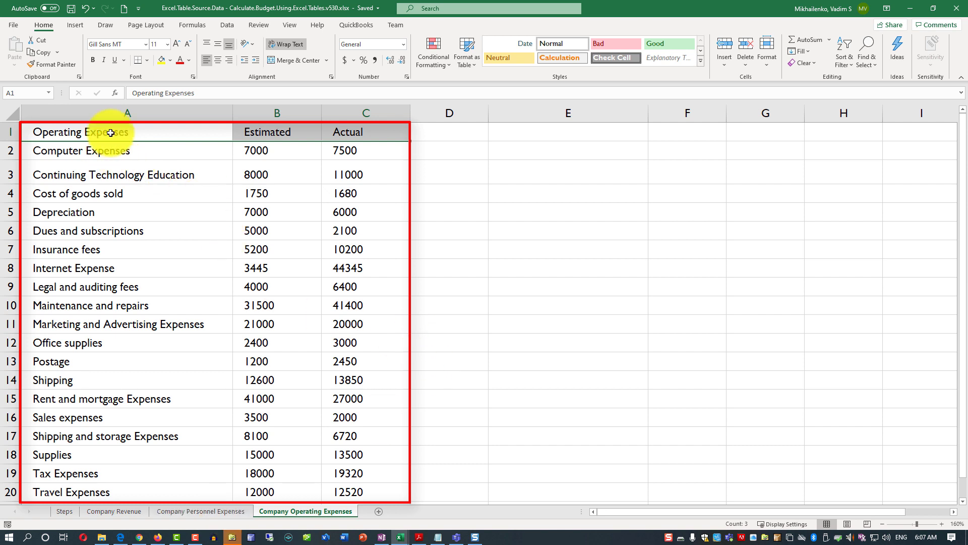
# Convert the expense data in A1:C20 into a table with headers via Insert > Table.
pyautogui.moveTo(108, 135); pyautogui.dragTo(394, 427)
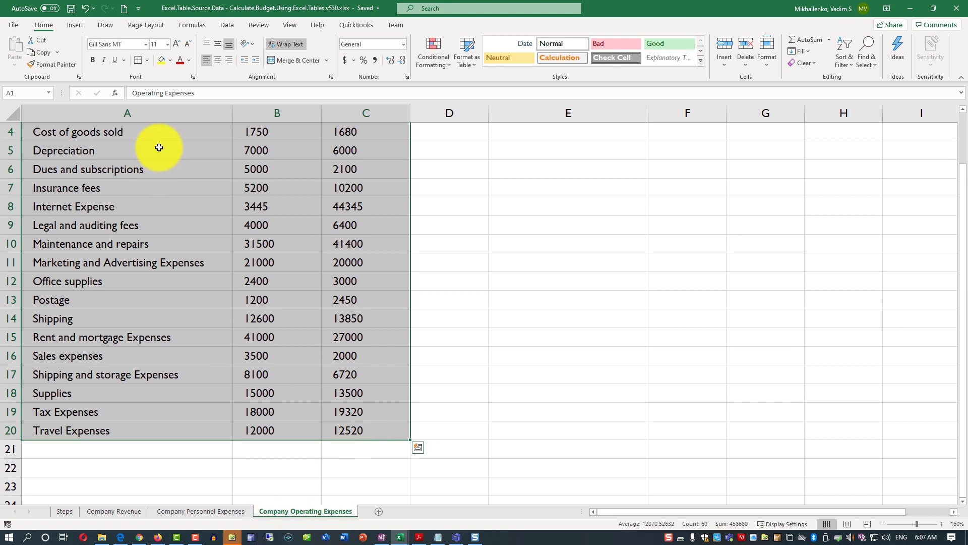
pyautogui.click(80, 25)
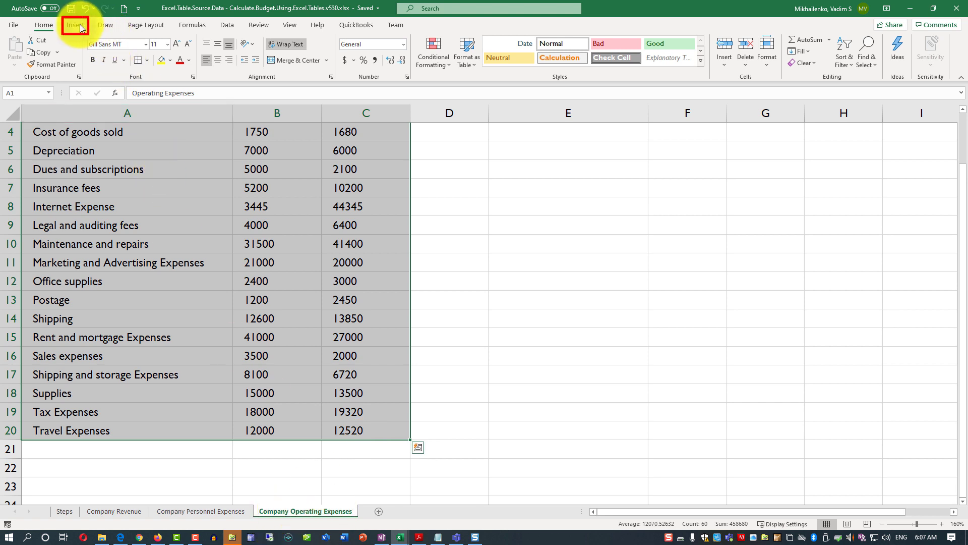
pyautogui.click(89, 58)
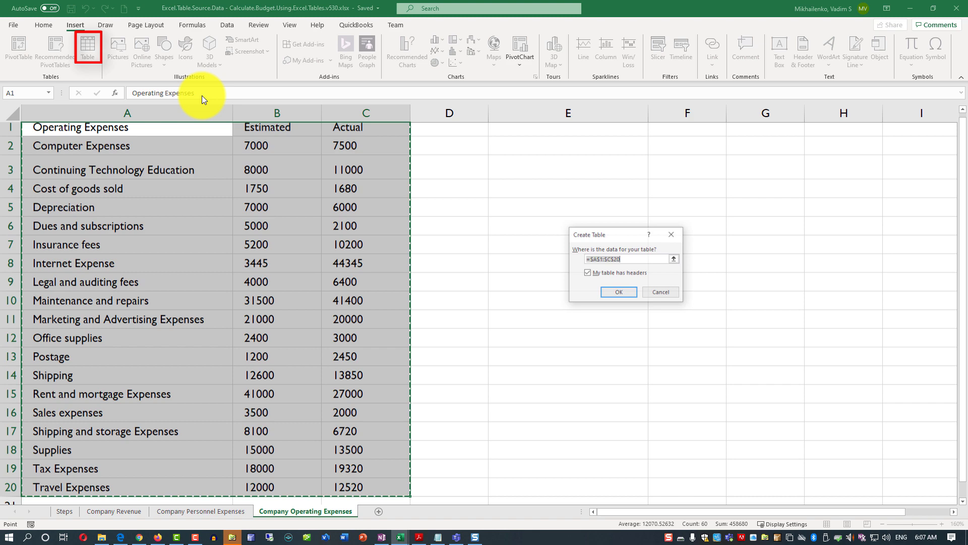
pyautogui.click(619, 293)
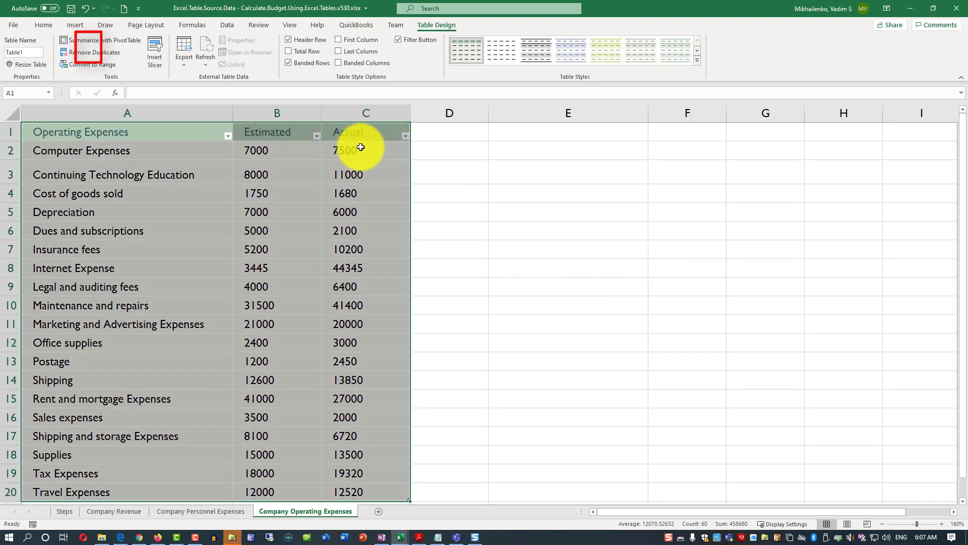
# Make the Company Personnel Expenses data A1:C6 a table with headers using Ctrl+T.
pyautogui.click(202, 514)
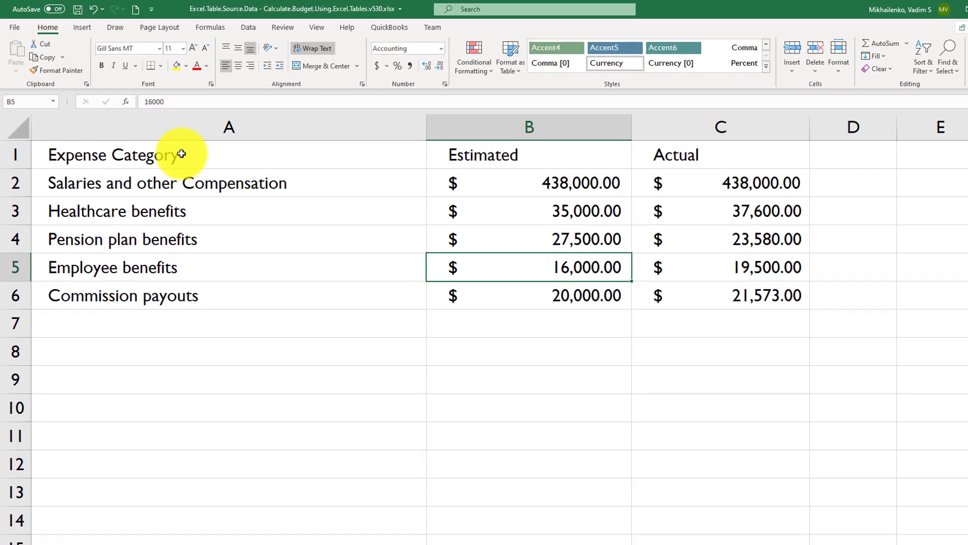
pyautogui.moveTo(249, 150); pyautogui.dragTo(730, 282)
pyautogui.moveTo(834, 323); pyautogui.dragTo(834, 323)
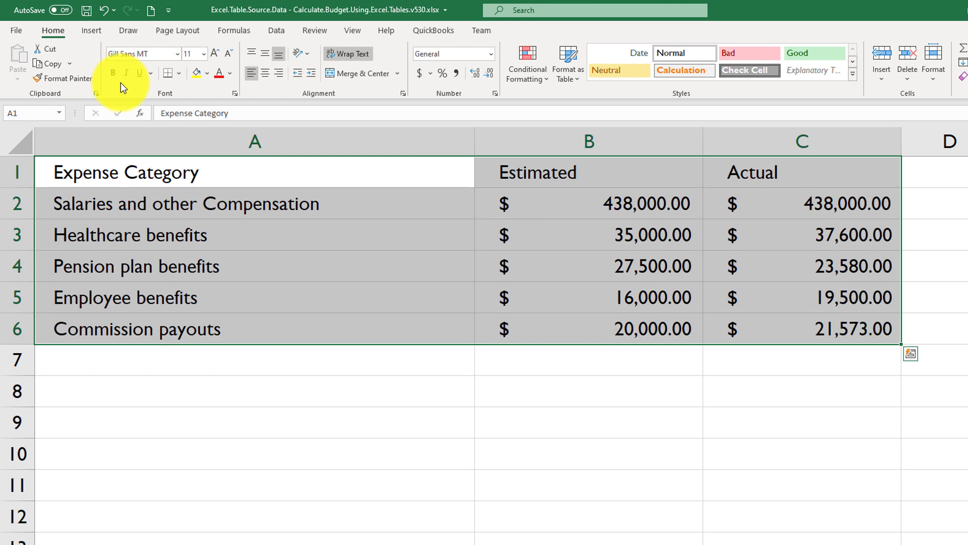
pyautogui.hotkey('ctrl', 't')
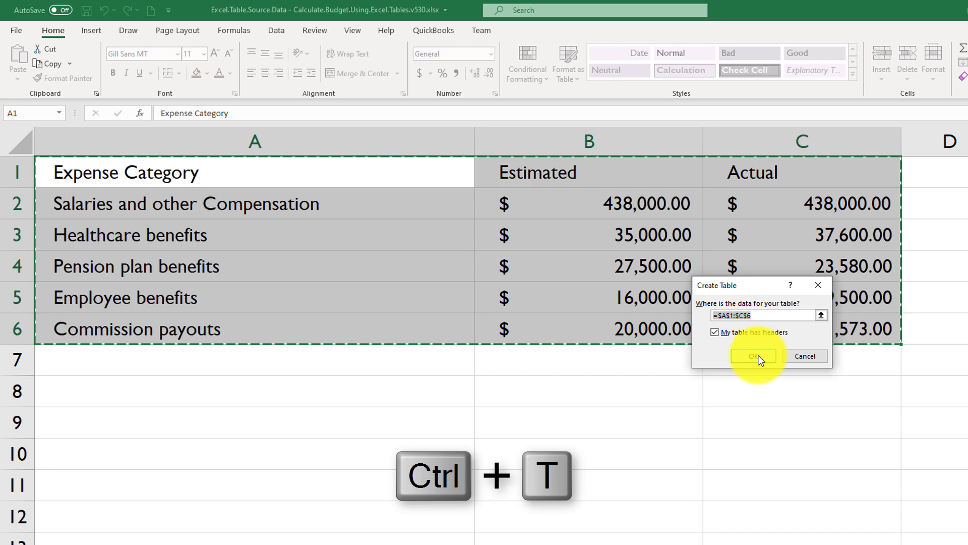
pyautogui.click(760, 359)
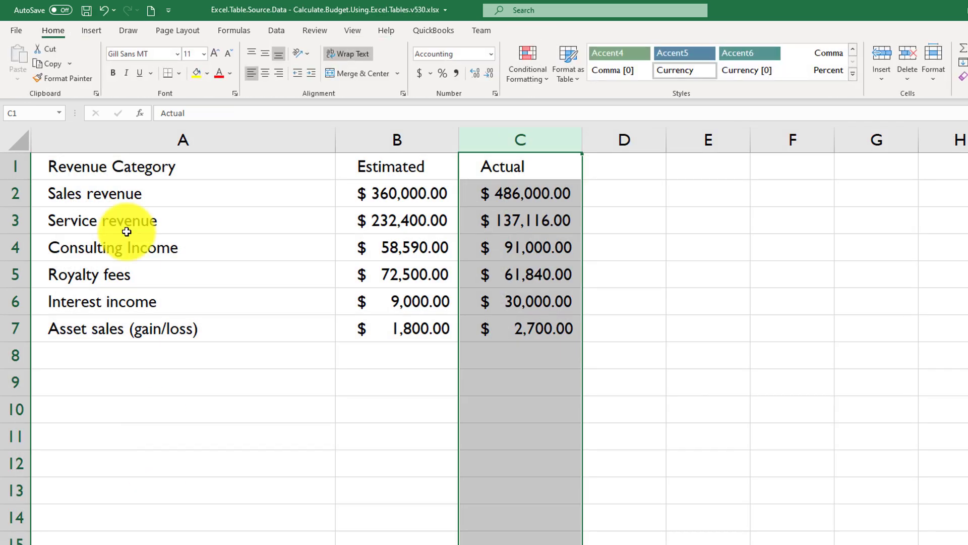
# Make the revenue data A1:C7 a table with headers via Insert > Table.
pyautogui.moveTo(104, 172); pyautogui.dragTo(540, 335)
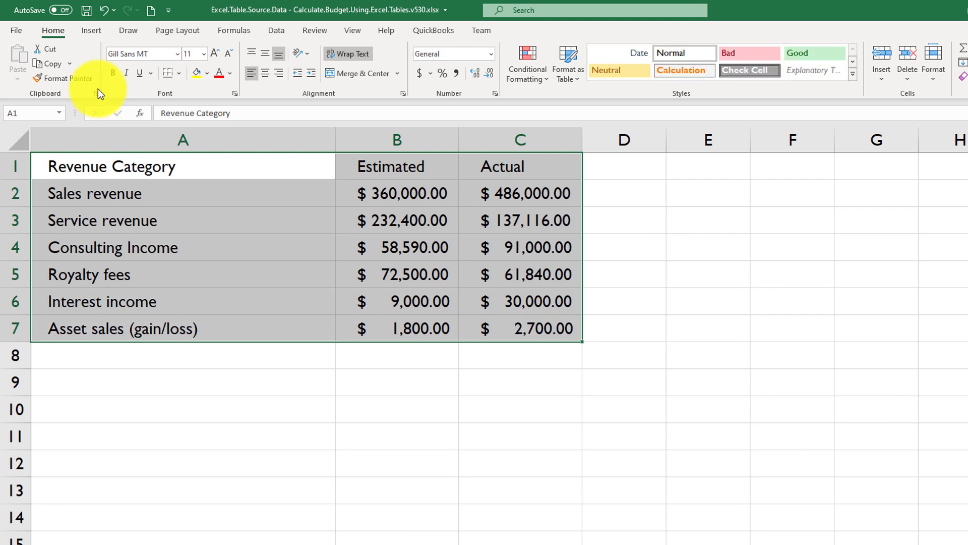
pyautogui.click(93, 31)
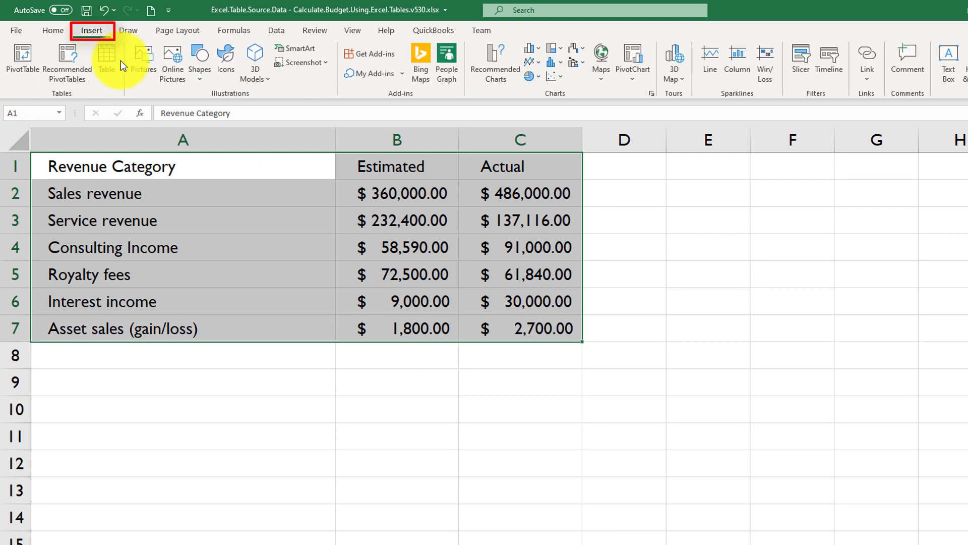
pyautogui.click(111, 63)
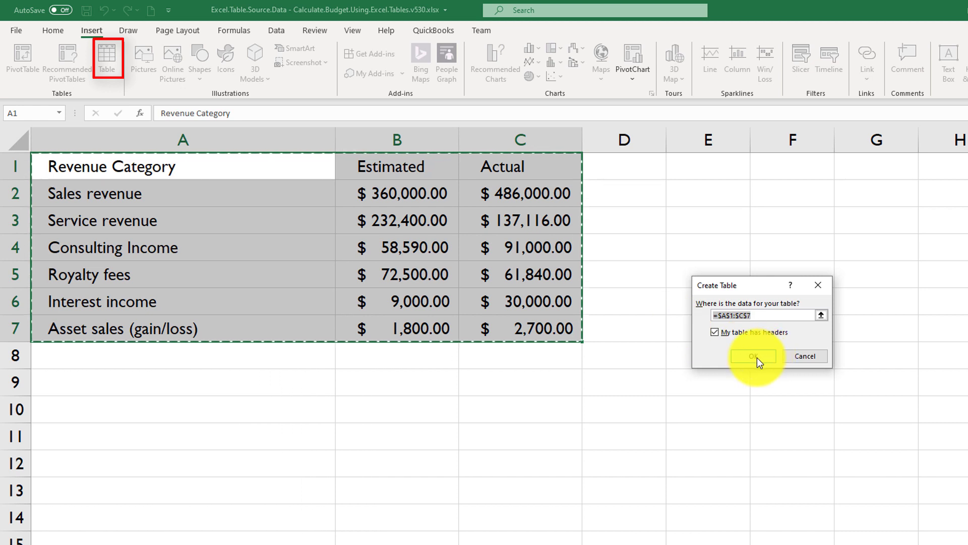
pyautogui.click(757, 357)
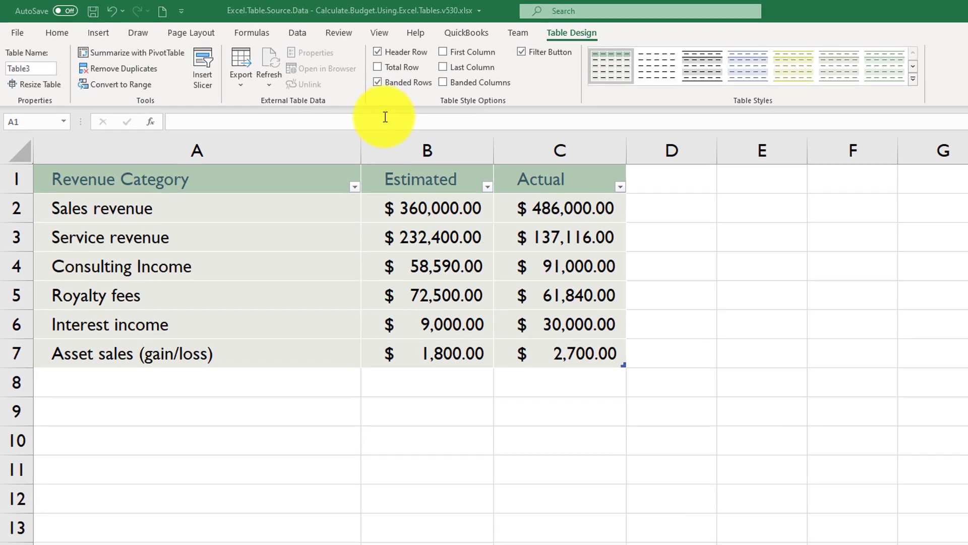
# Turn on the revenue table's Total row, which sums Actual to $808,656.00.
pyautogui.hotkey('ctrl', 'a')
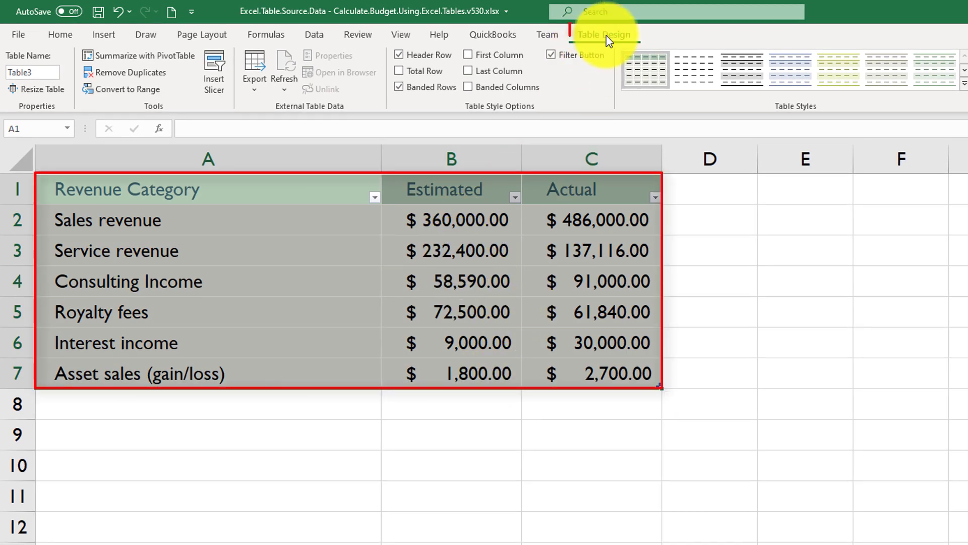
pyautogui.click(399, 71)
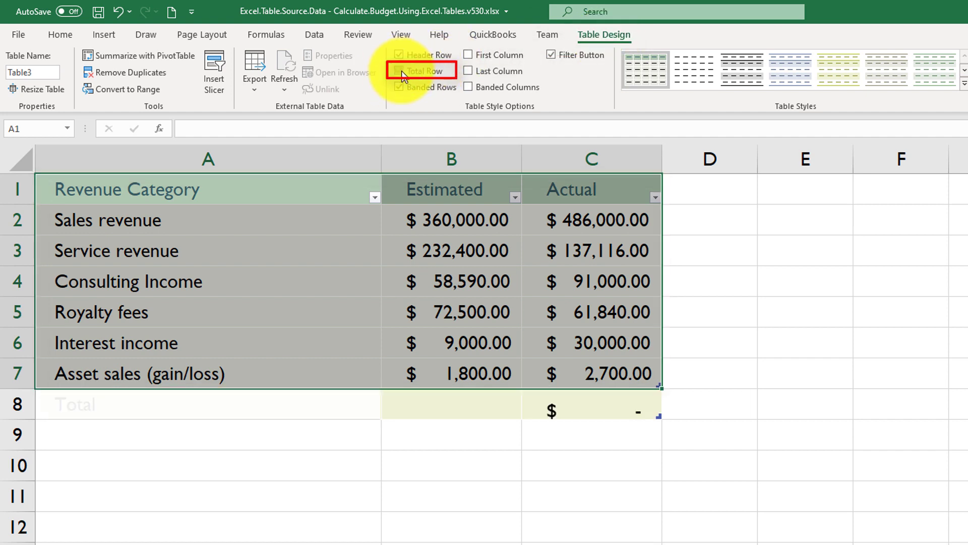
pyautogui.click(448, 404)
pyautogui.click(571, 403)
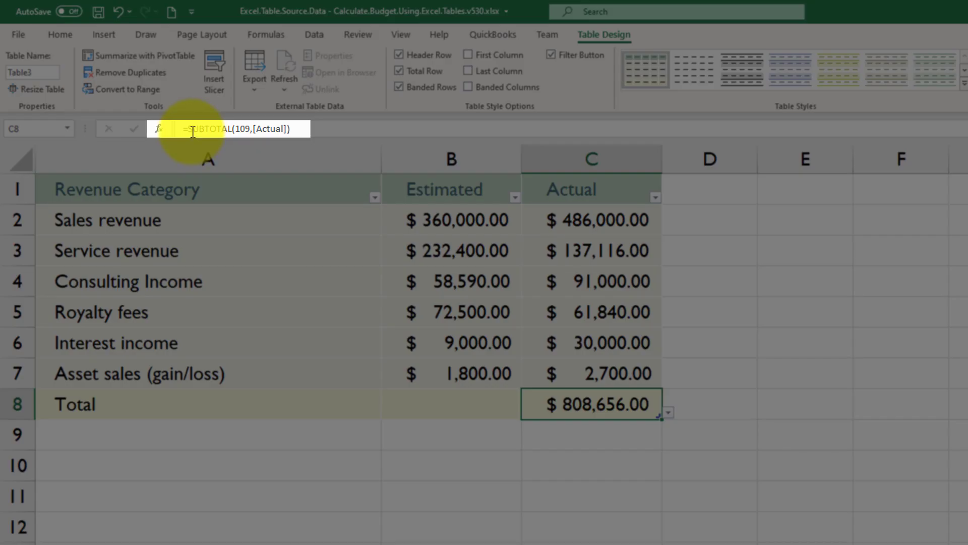
pyautogui.click(310, 128)
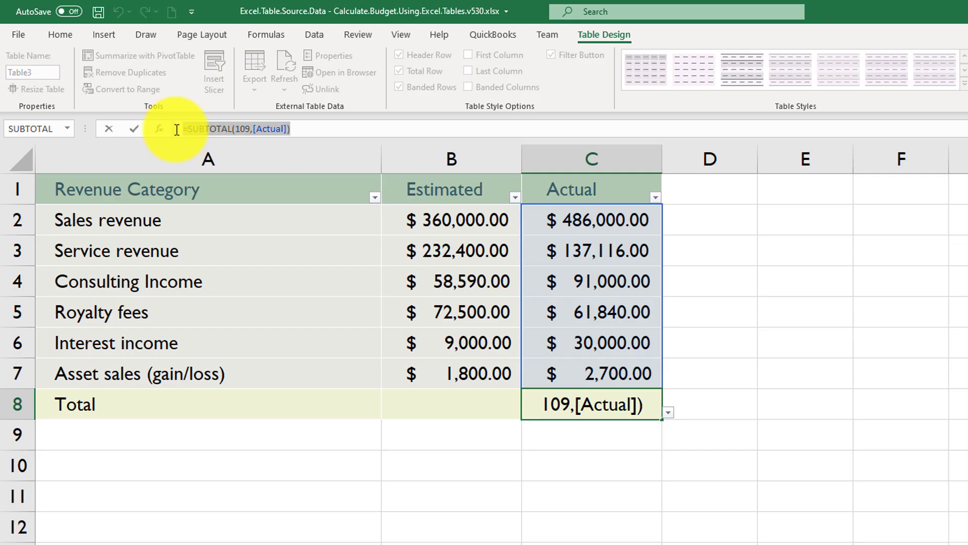
pyautogui.write('=')
pyautogui.click(563, 475)
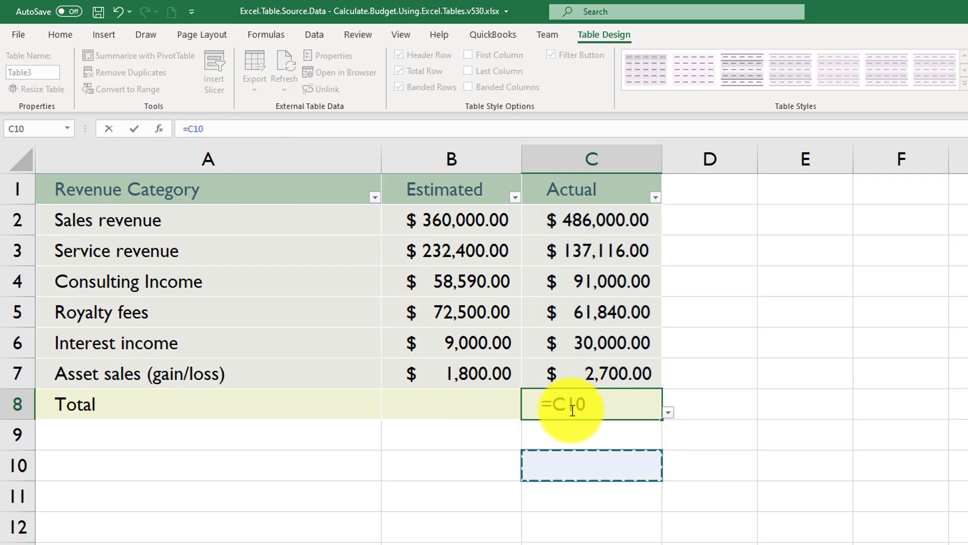
pyautogui.press('Escape')
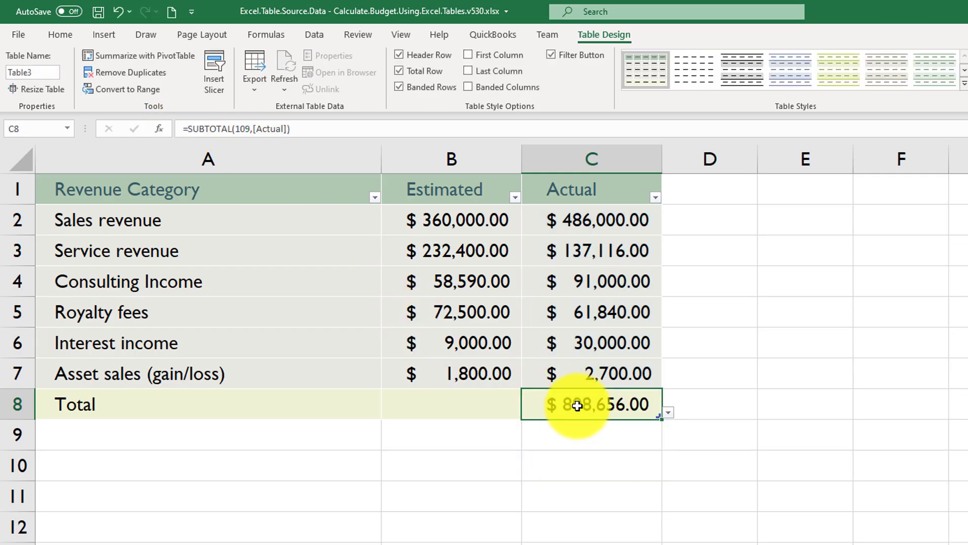
# Copy the Actual total formula from C8 into the Estimated total cell B8.
pyautogui.click(60, 35)
pyautogui.click(54, 70)
pyautogui.click(453, 403)
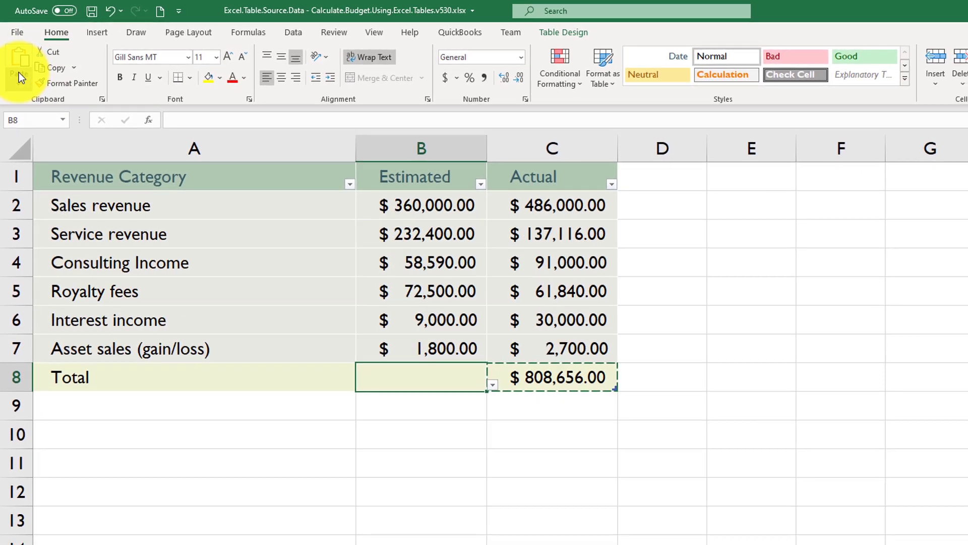
pyautogui.click(20, 72)
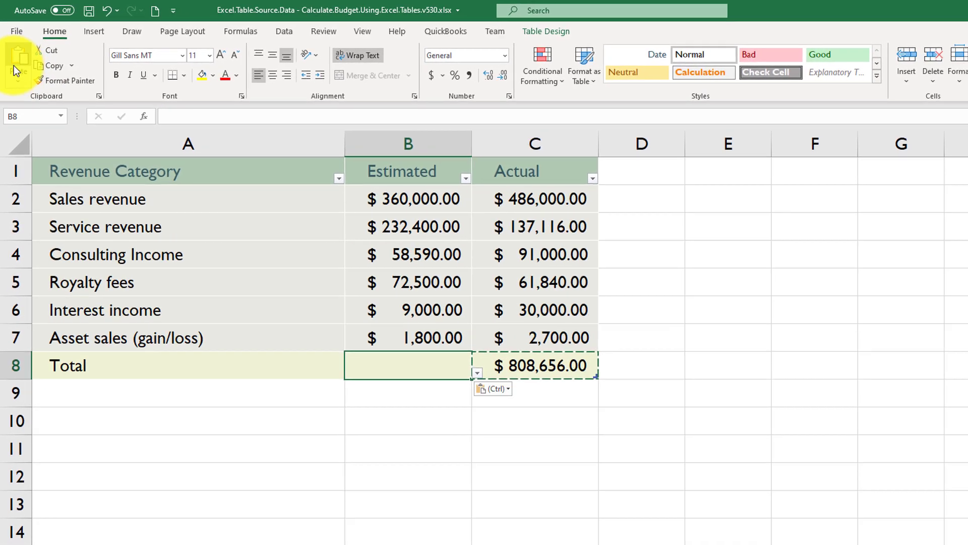
pyautogui.click(444, 463)
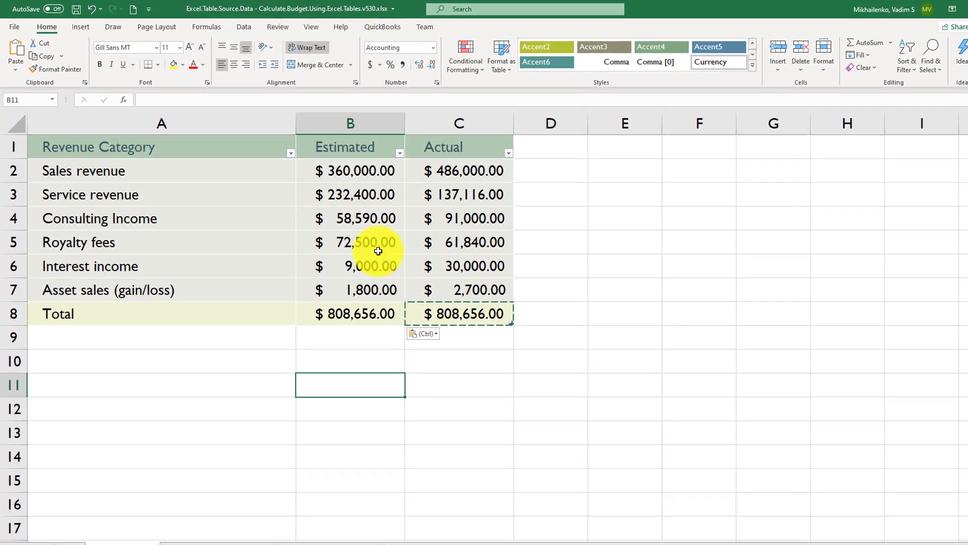
pyautogui.click(369, 323)
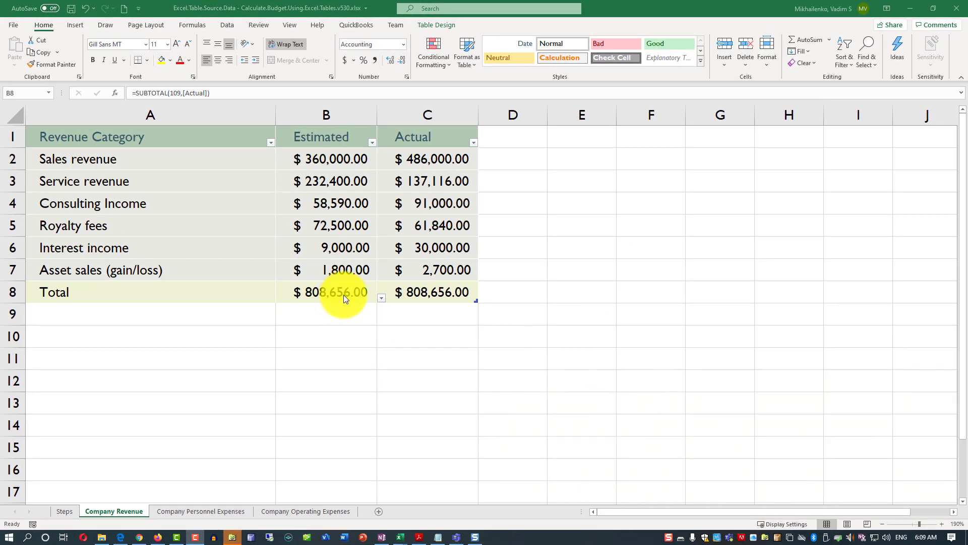
pyautogui.click(345, 294)
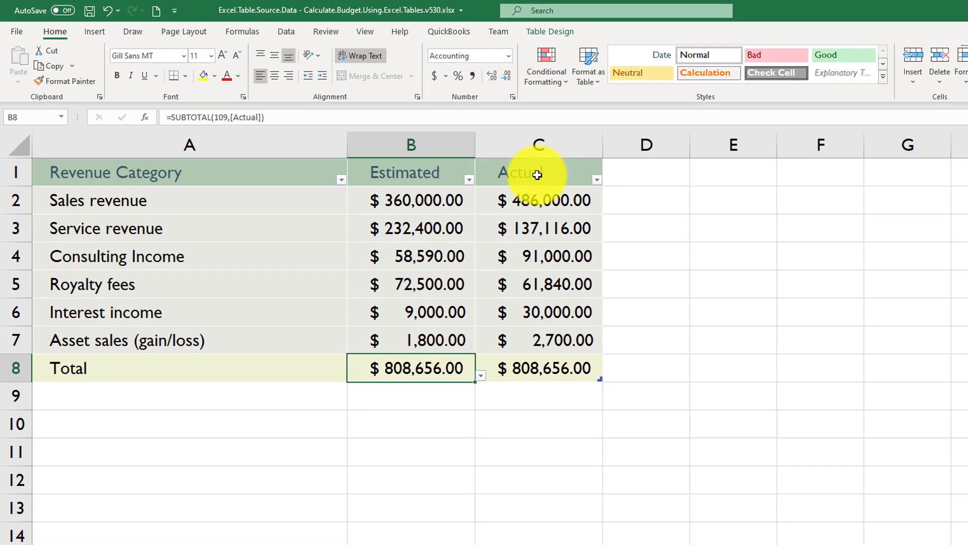
# Change B8's formula to =SUBTOTAL(109,[Estimated]), totalling $734,290.00.
pyautogui.click(257, 117)
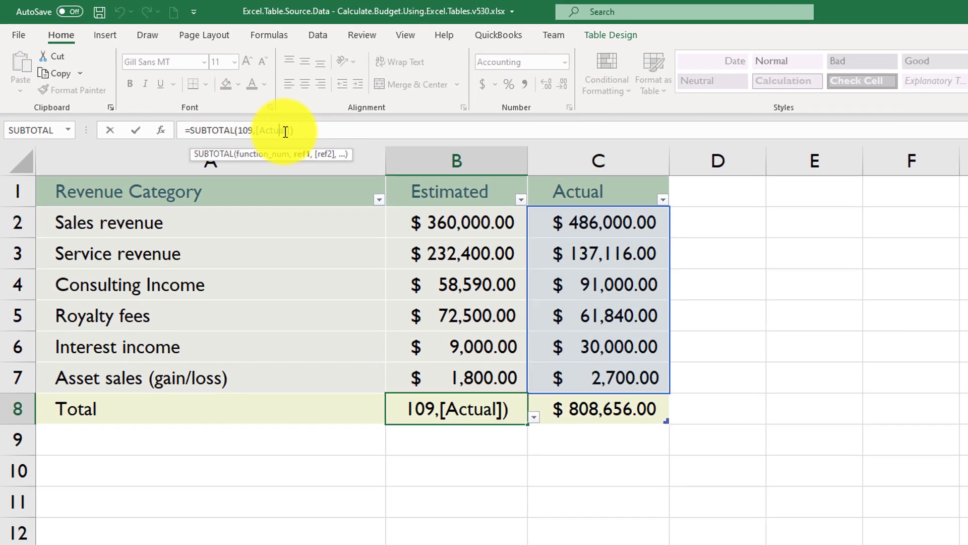
pyautogui.doubleClick(264, 139)
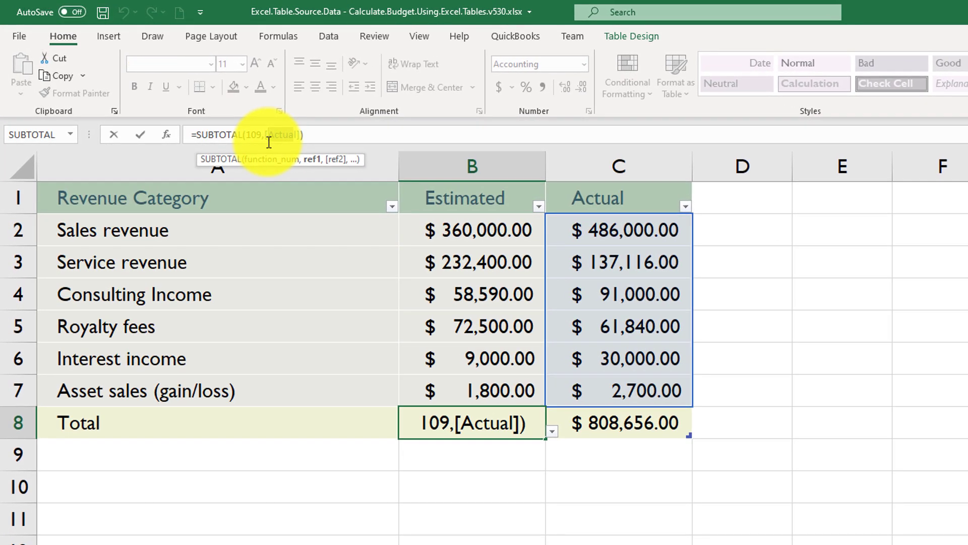
pyautogui.write('Est')
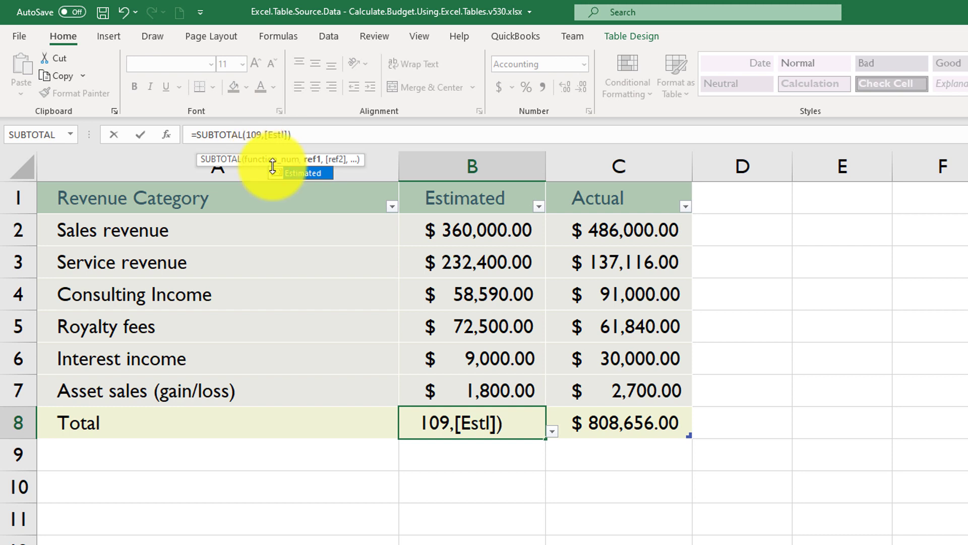
pyautogui.doubleClick(300, 173)
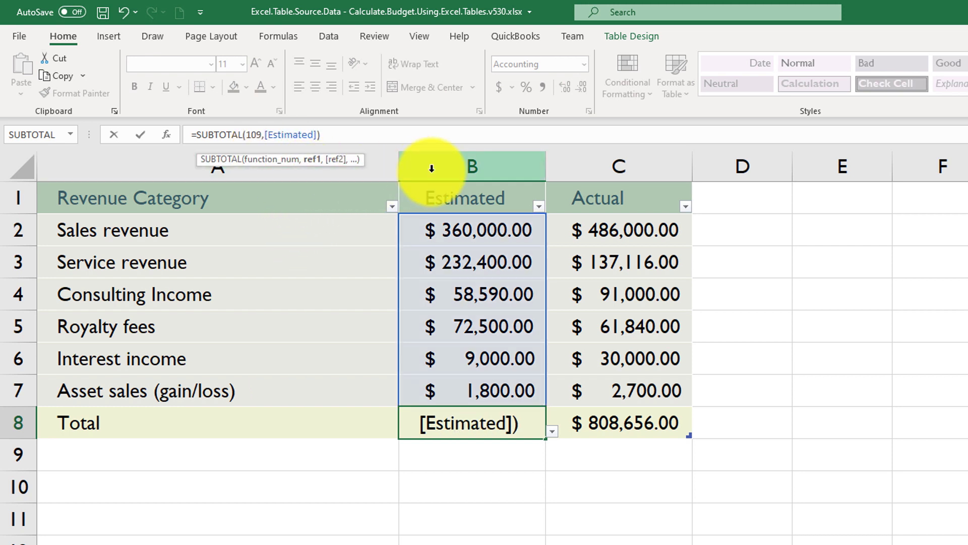
pyautogui.press('Return')
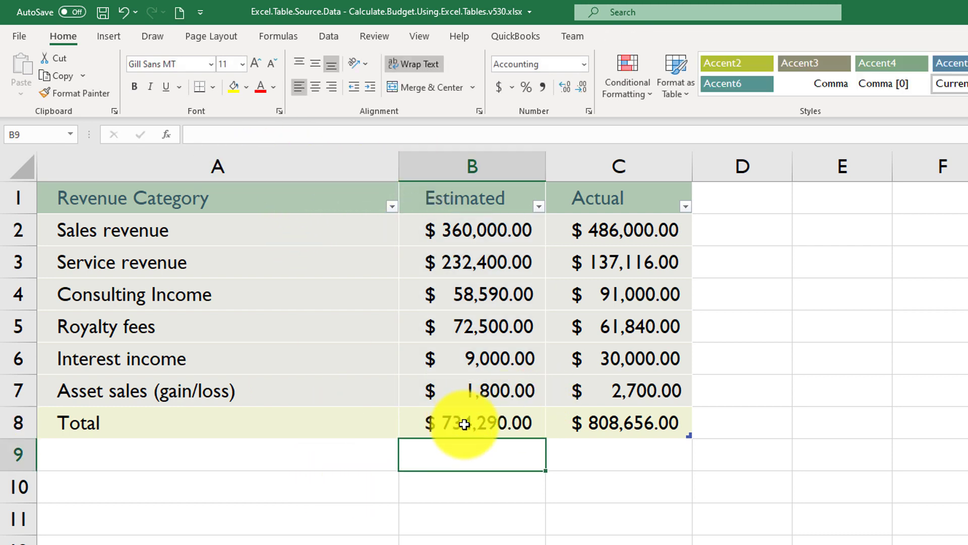
pyautogui.press('Up')
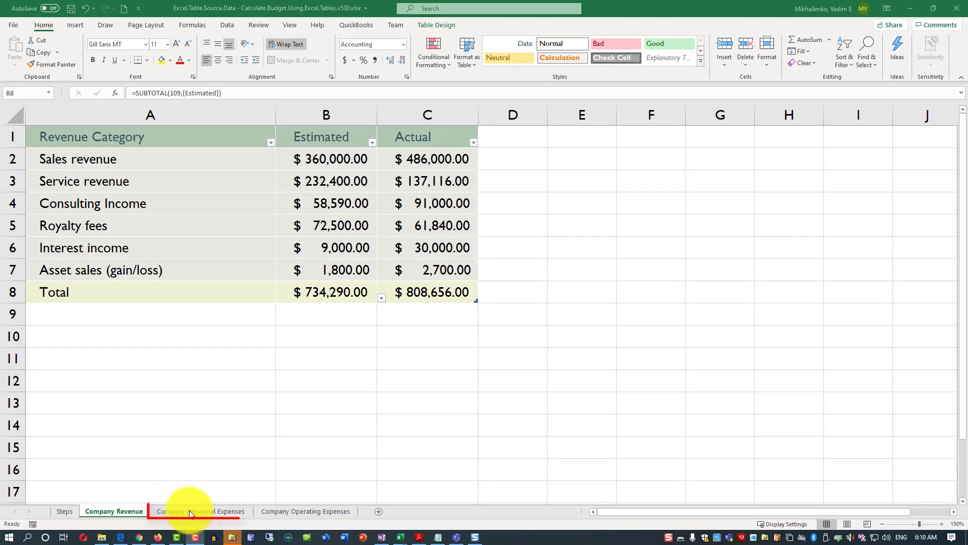
# Add a Total row to the table on the Company Personnel Expenses sheet.
pyautogui.click(202, 512)
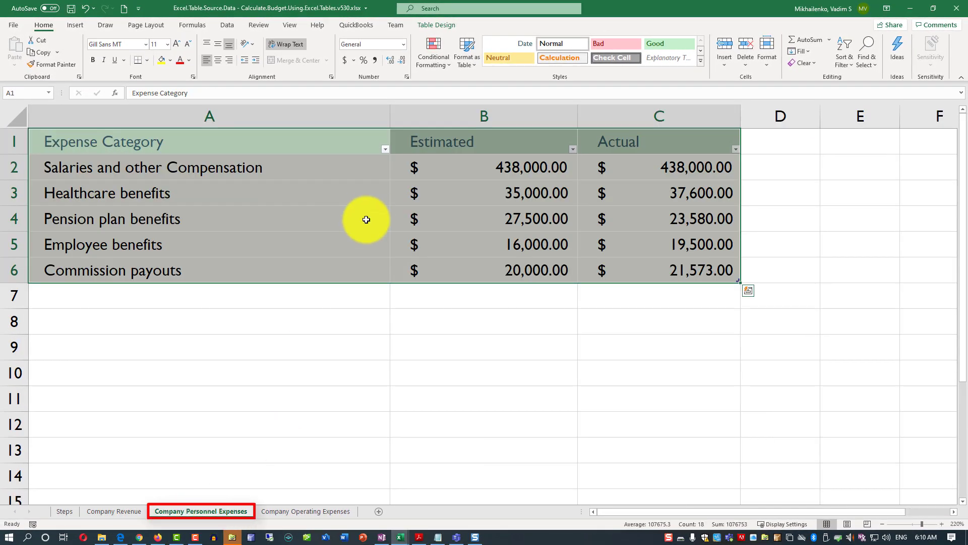
pyautogui.click(437, 27)
pyautogui.click(288, 51)
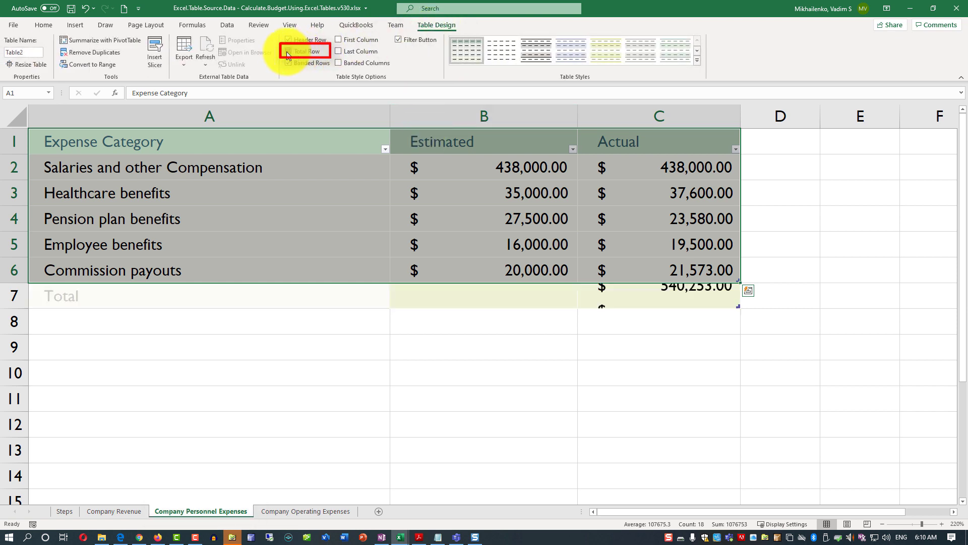
# Copy the Actual total from C7 into B7 and switch it to sum [Estimated], giving 536,500.00.
pyautogui.click(680, 301)
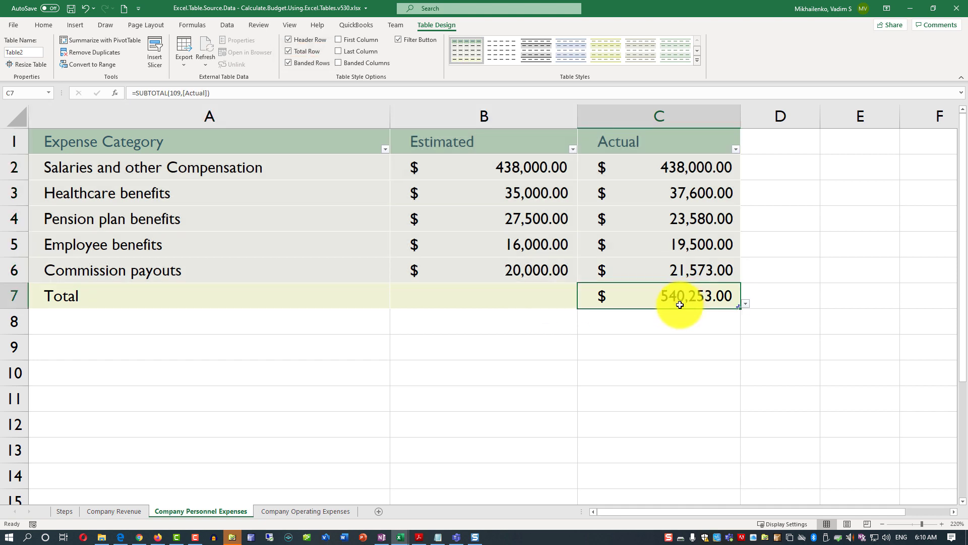
pyautogui.hotkey('ctrl', 'c')
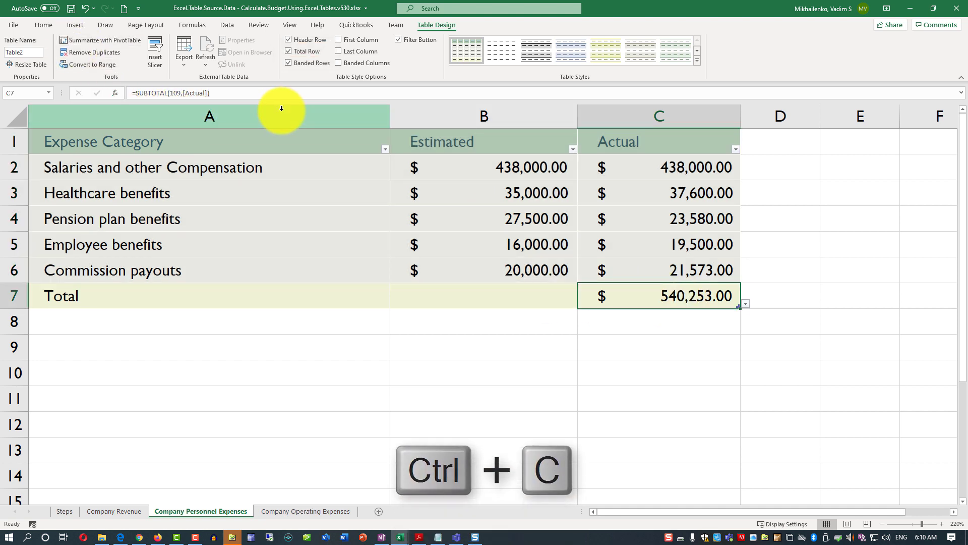
pyautogui.click(495, 297)
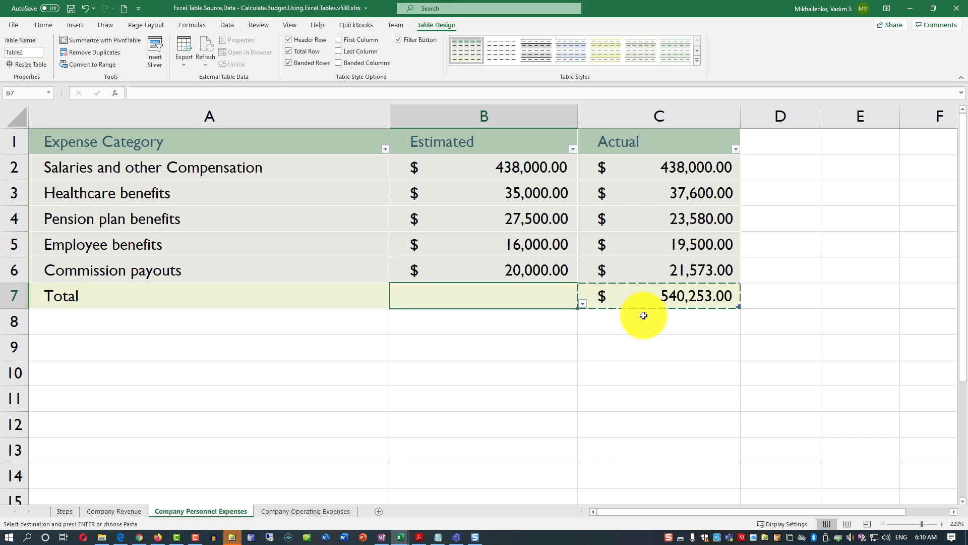
pyautogui.hotkey('ctrl', 'v')
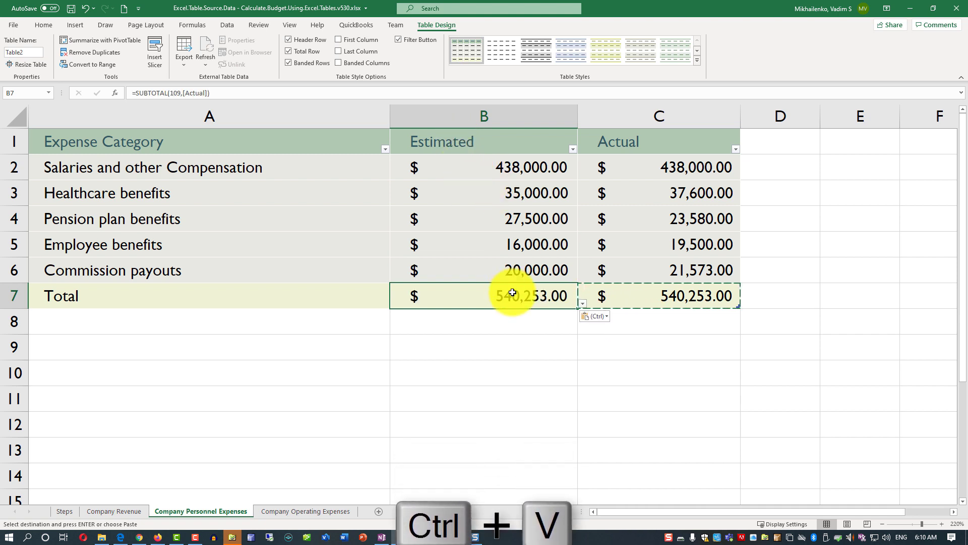
pyautogui.doubleClick(197, 93)
pyautogui.write('Estimated')
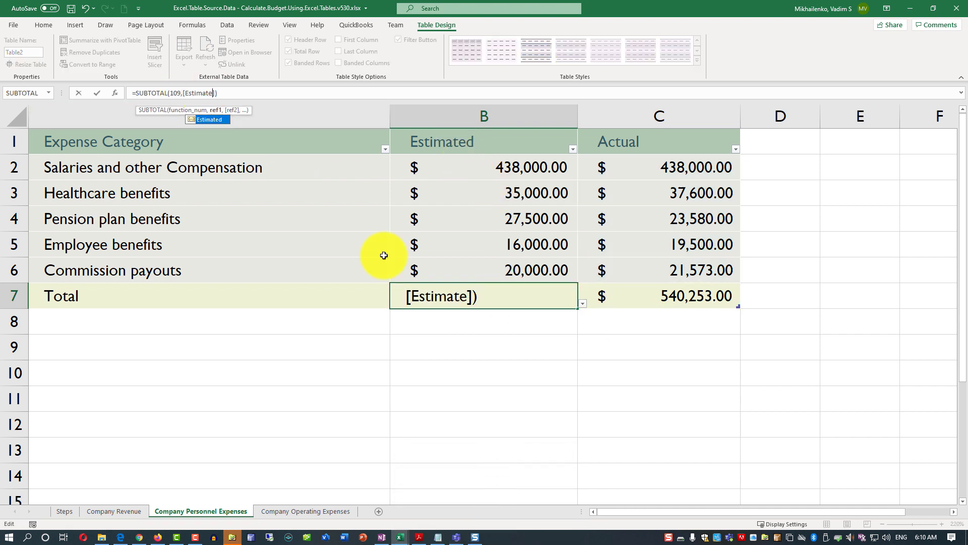
pyautogui.press('Return')
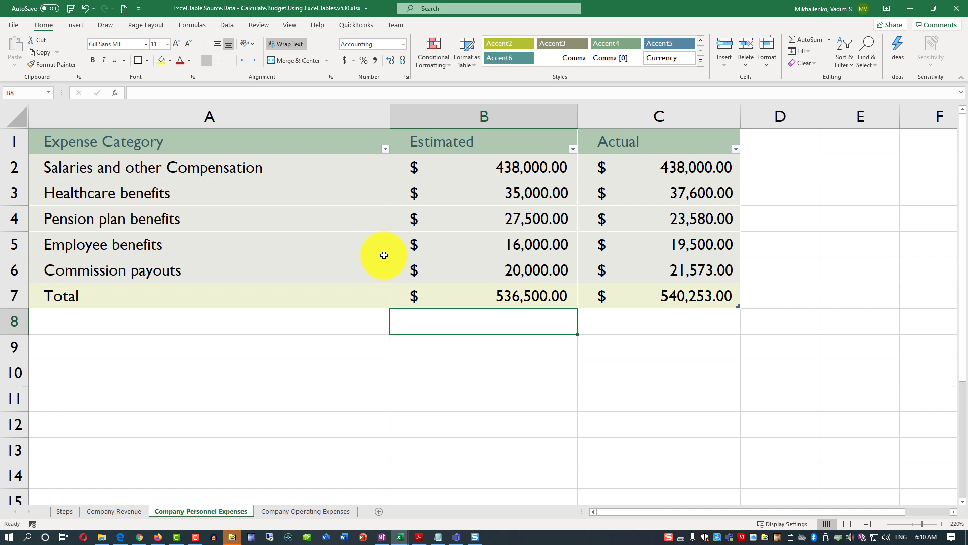
# Add a Total row to the Company Operating Expenses table, giving an Actual total of 250985.
pyautogui.click(316, 511)
pyautogui.scroll(-2, 417, 303)
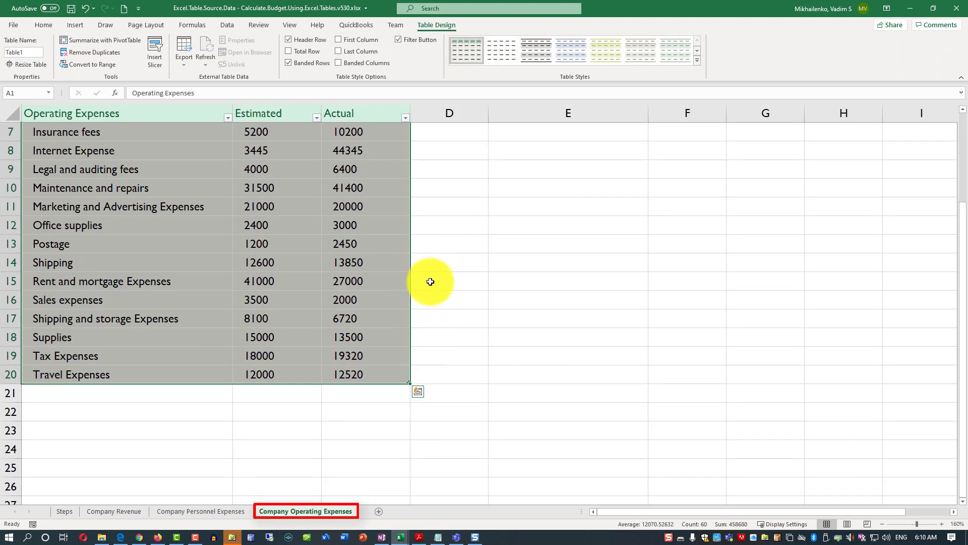
pyautogui.click(287, 51)
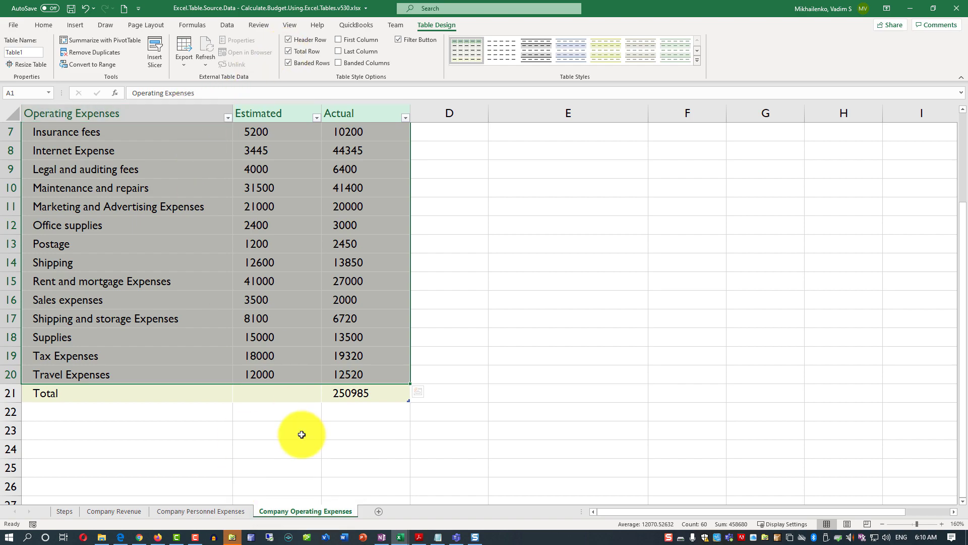
# Copy the total formula into B21, change it to [Estimated] for 207695, then add a new sheet.
pyautogui.click(347, 396)
pyautogui.hotkey('ctrl', 'c')
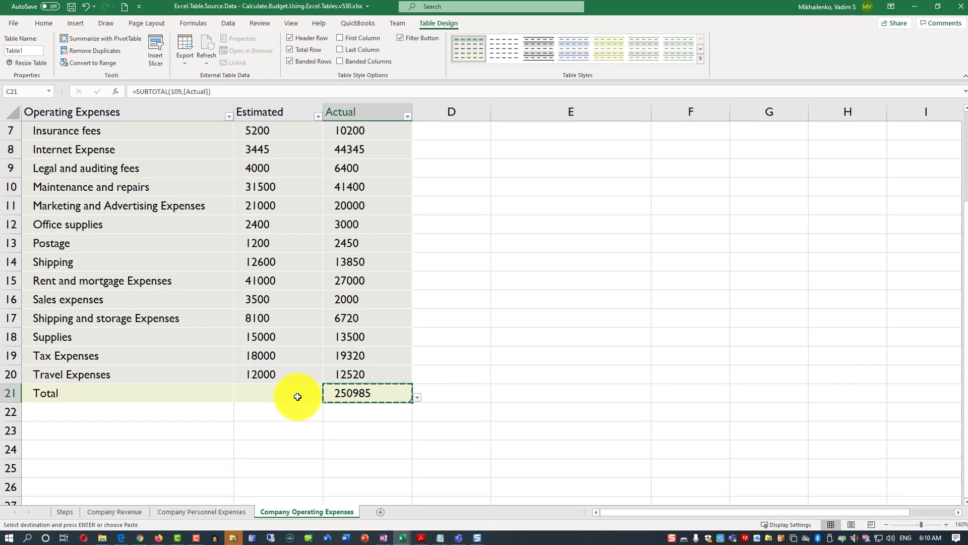
pyautogui.click(293, 395)
pyautogui.hotkey('ctrl', 'v')
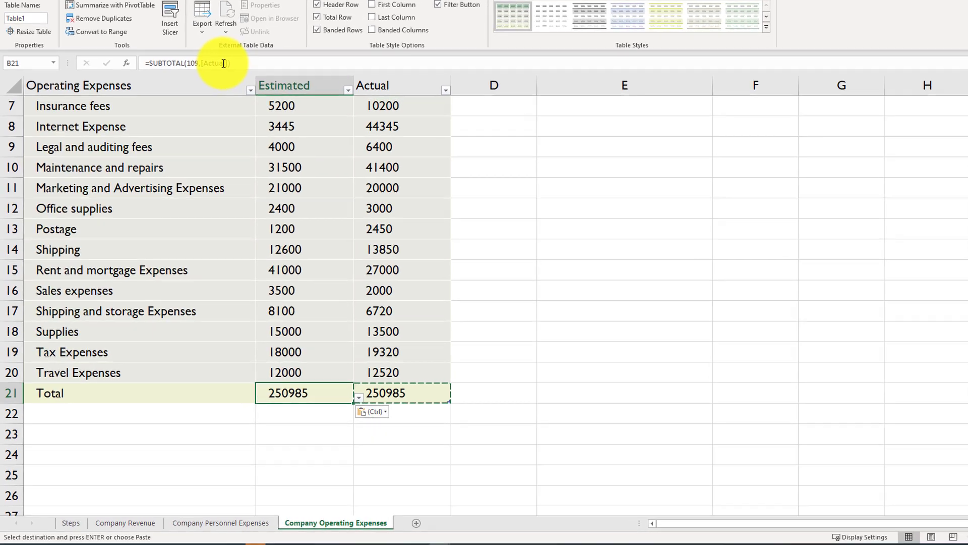
pyautogui.click(212, 81)
pyautogui.press('BackSpace')
pyautogui.press('BackSpace')
pyautogui.press('BackSpace')
pyautogui.press('BackSpace')
pyautogui.press('BackSpace')
pyautogui.press('BackSpace')
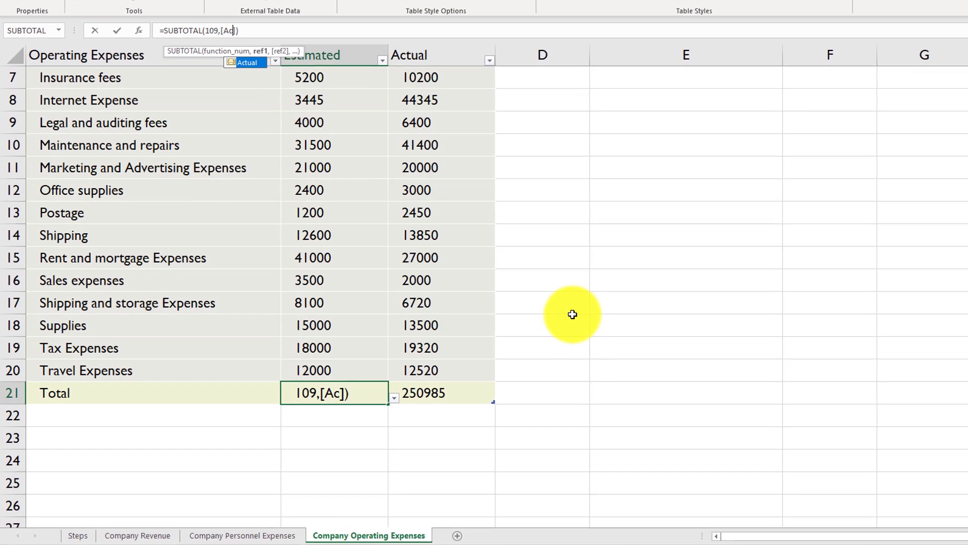
pyautogui.write('Estimated')
pyautogui.press('Return')
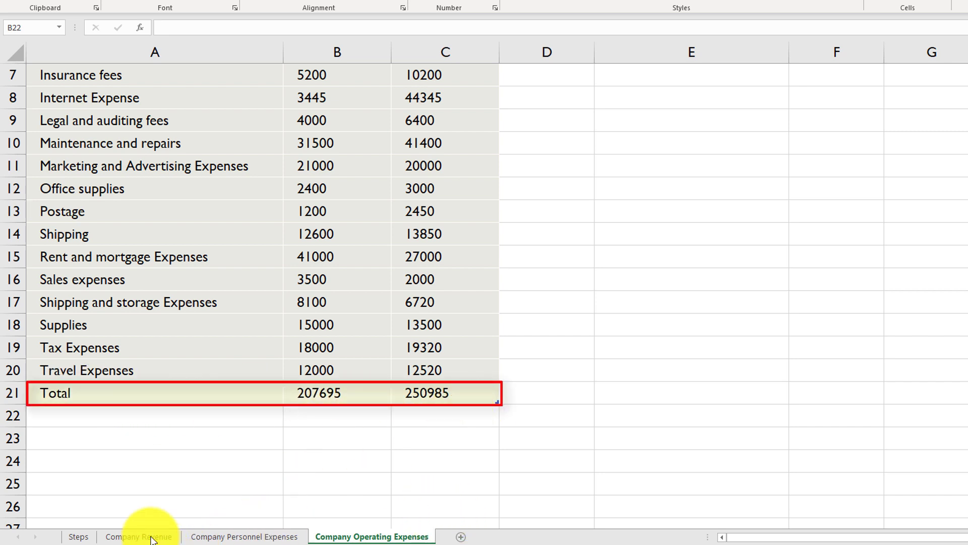
pyautogui.click(461, 537)
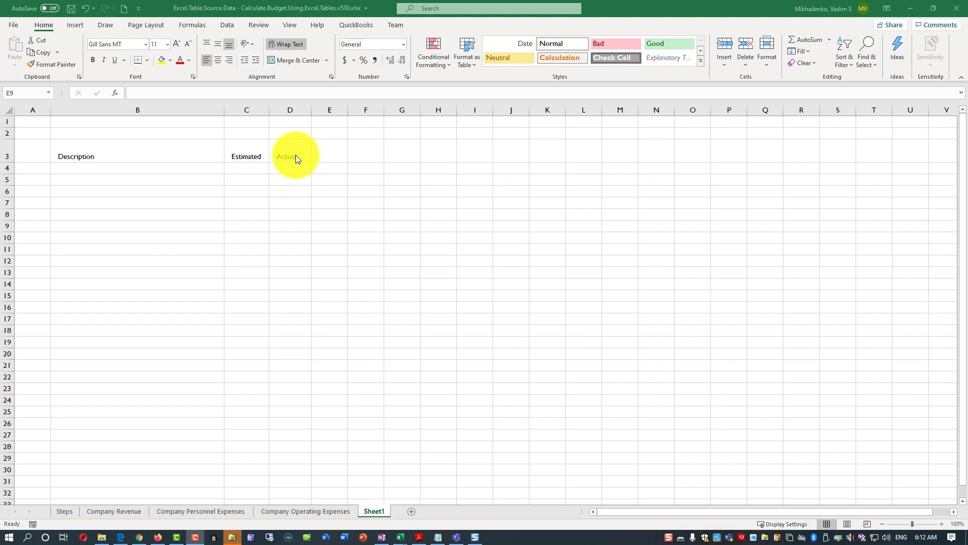
# Rename the revenue table from Table3 to CompanyRevenue in Table Design.
pyautogui.click(119, 510)
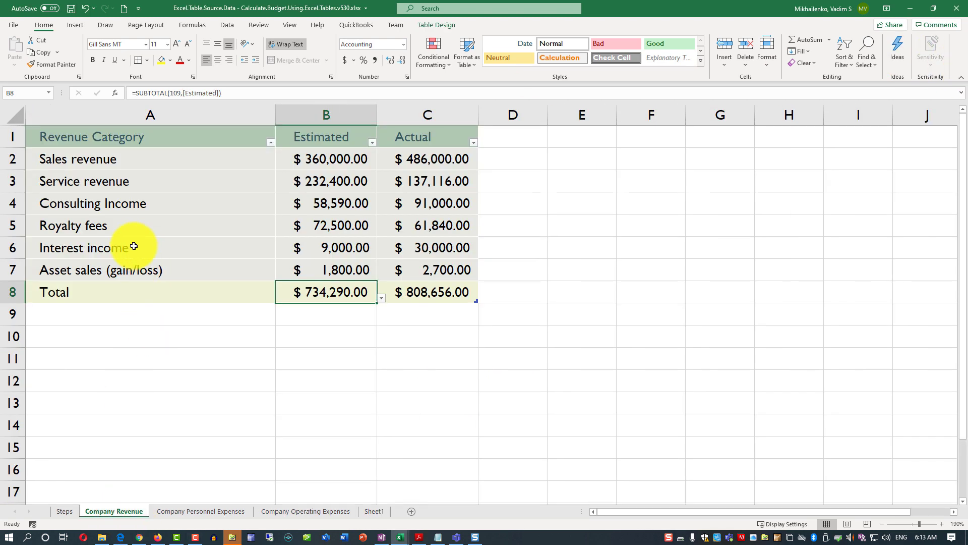
pyautogui.click(126, 226)
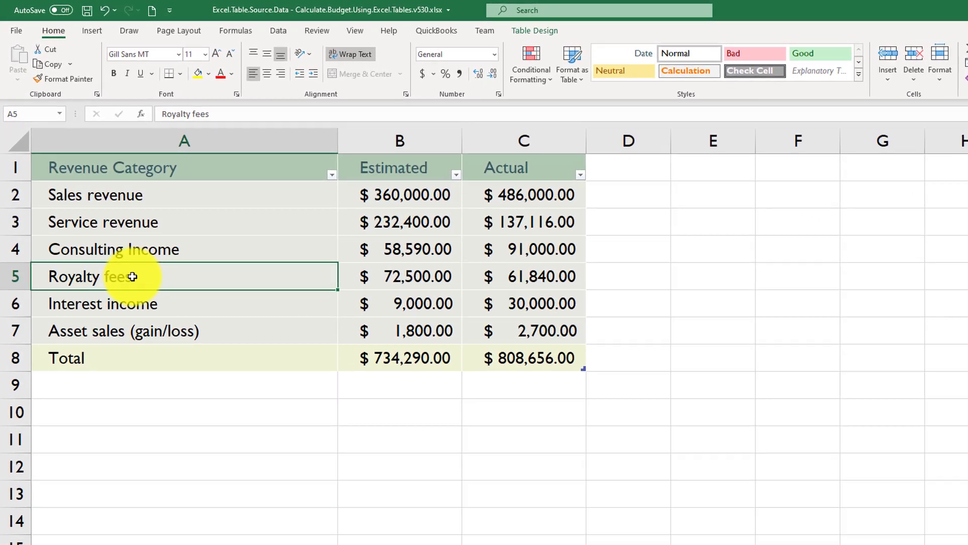
pyautogui.click(494, 27)
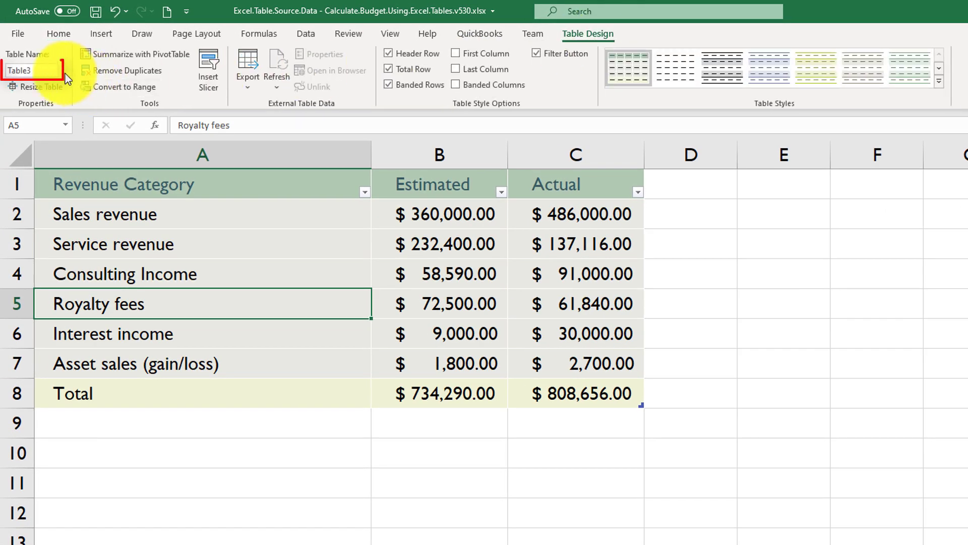
pyautogui.click(46, 70)
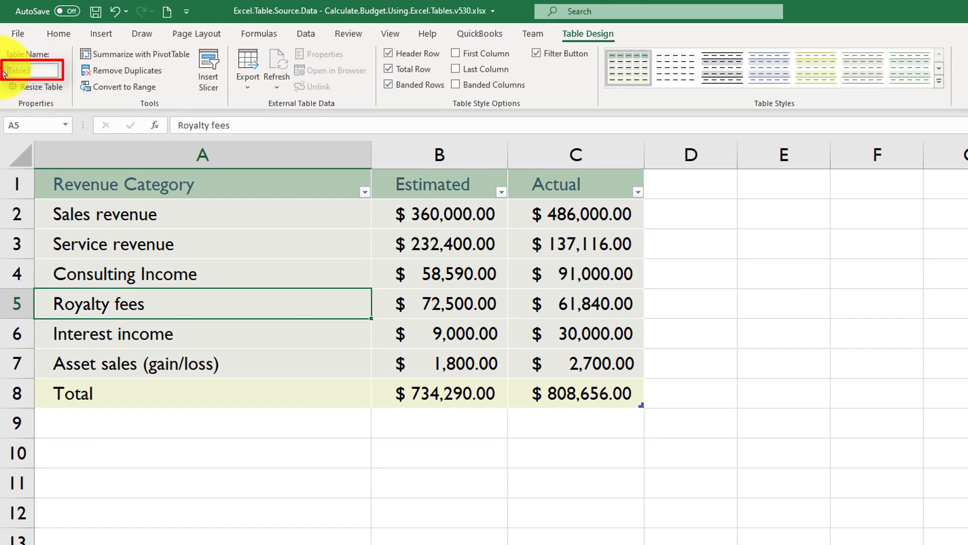
pyautogui.moveTo(50, 71); pyautogui.dragTo(4, 70)
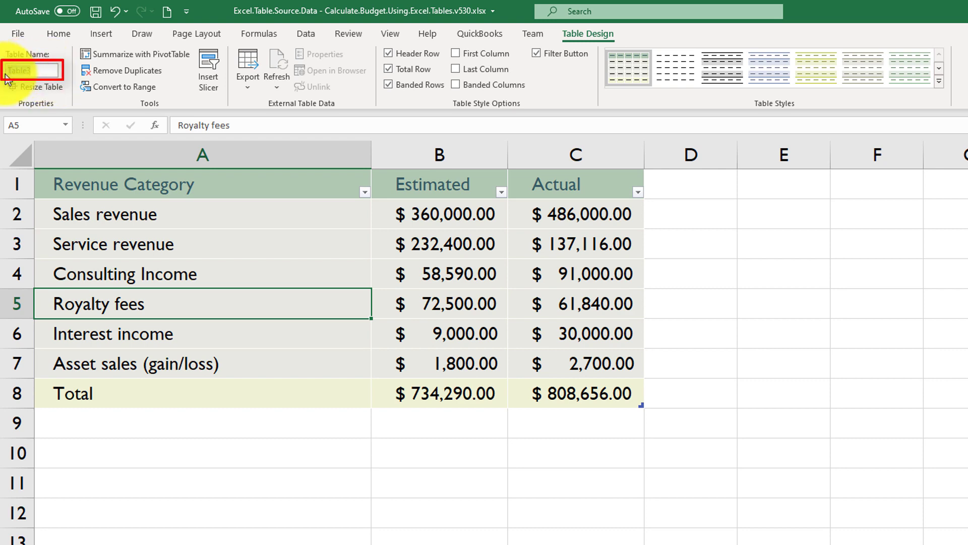
pyautogui.write('C')
pyautogui.click(190, 523)
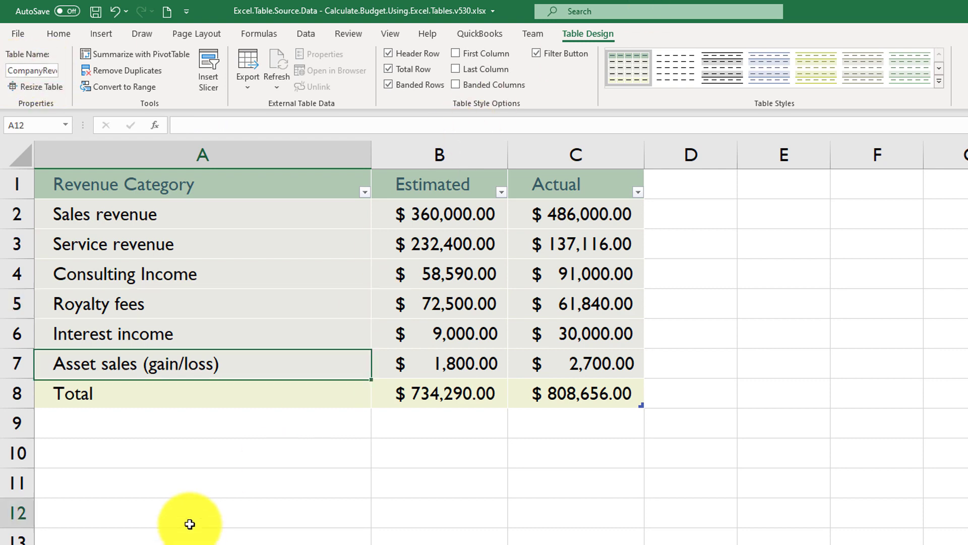
# Select the personnel and operating expenses tables and bring up the operating table's Table Design settings.
pyautogui.hotkey('ctrl', 'pagedown')
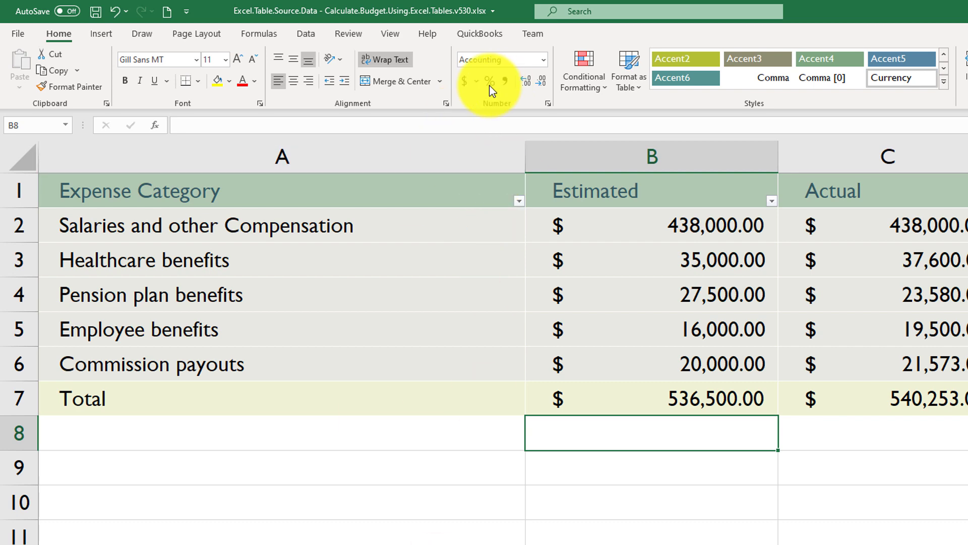
pyautogui.click(429, 224)
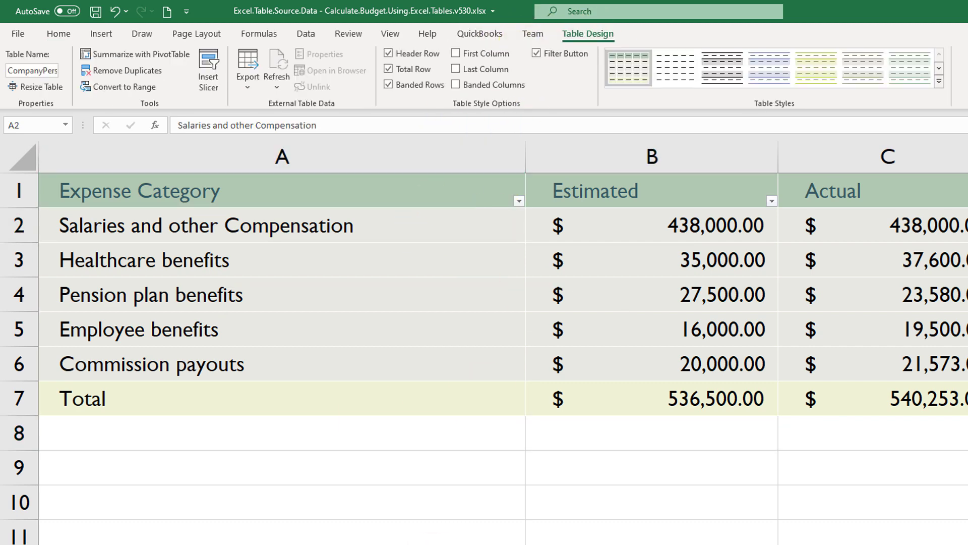
pyautogui.hotkey('ctrl', 'pagedown')
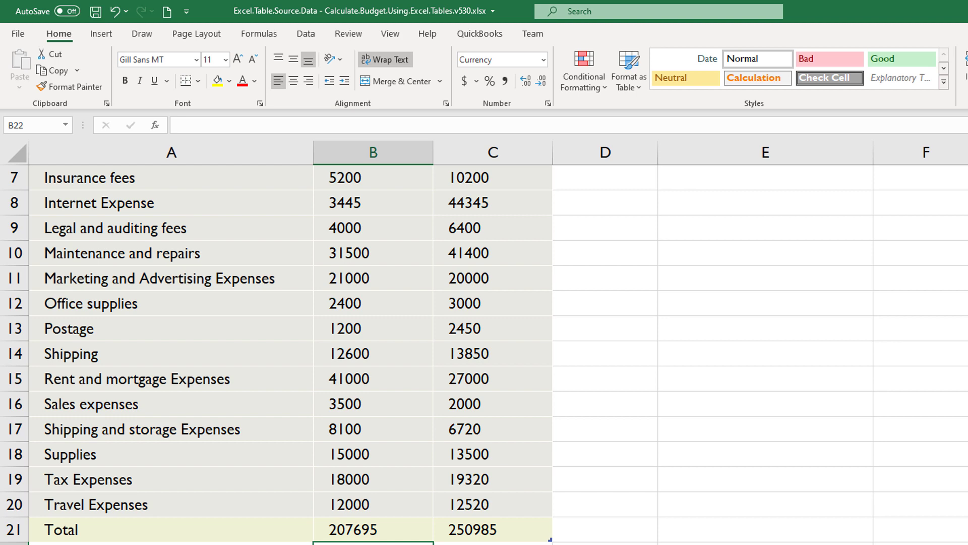
pyautogui.click(364, 411)
pyautogui.click(583, 33)
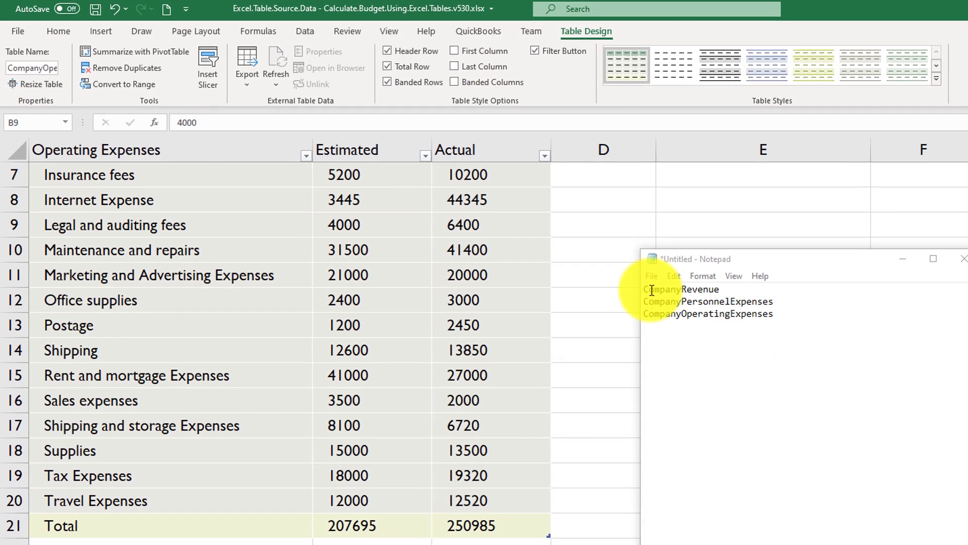
# Select the three Company table names in Notepad, then minimize Notepad to show the summary sheet.
pyautogui.moveTo(645, 293); pyautogui.dragTo(792, 326)
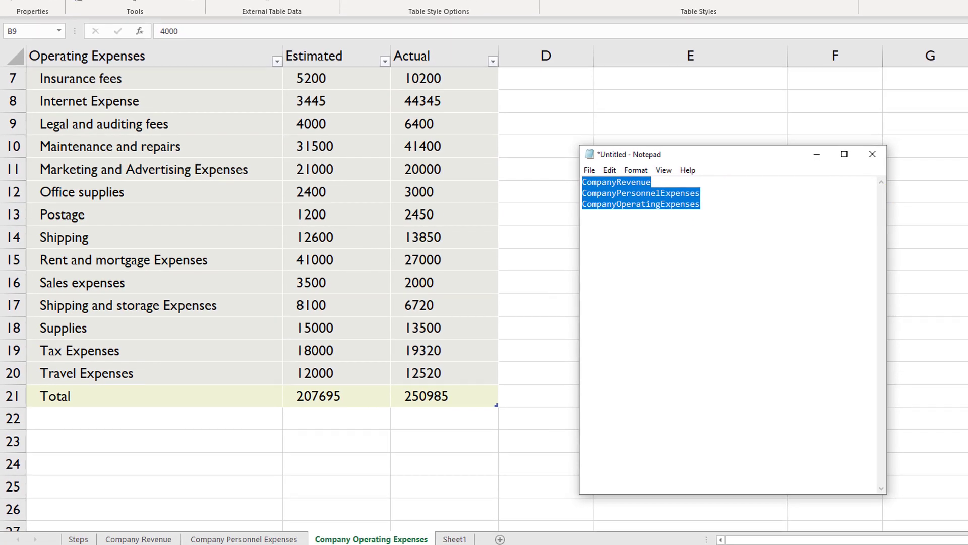
pyautogui.hotkey('ctrl', 'pagedown')
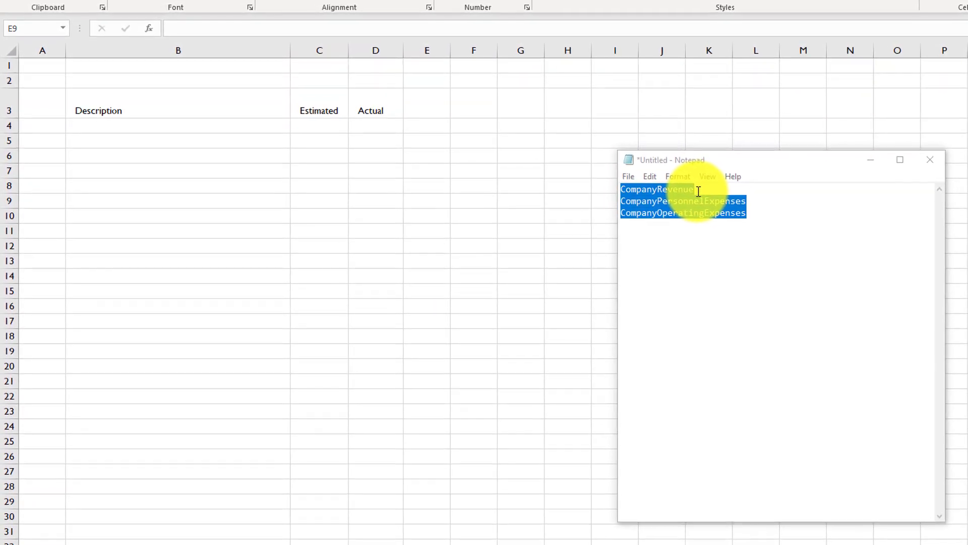
pyautogui.click(716, 194)
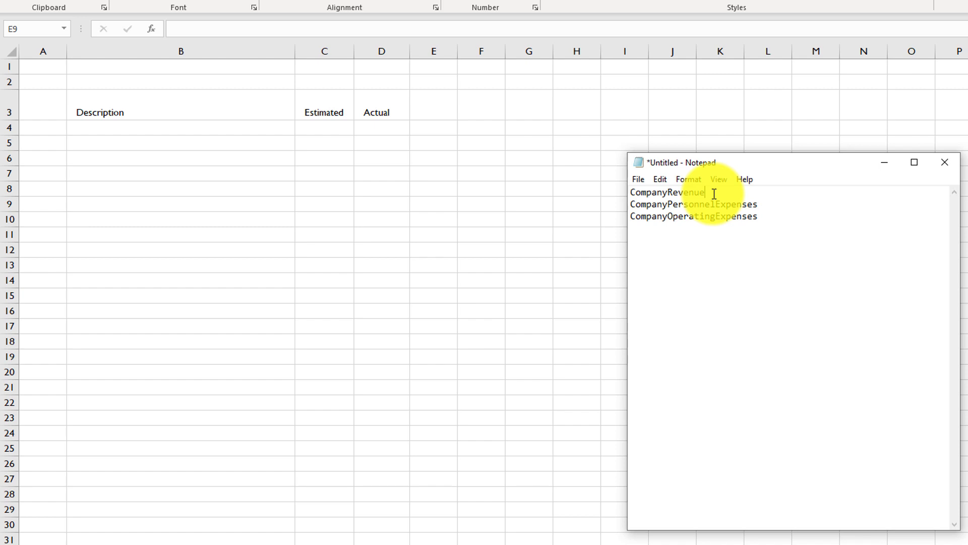
pyautogui.click(944, 162)
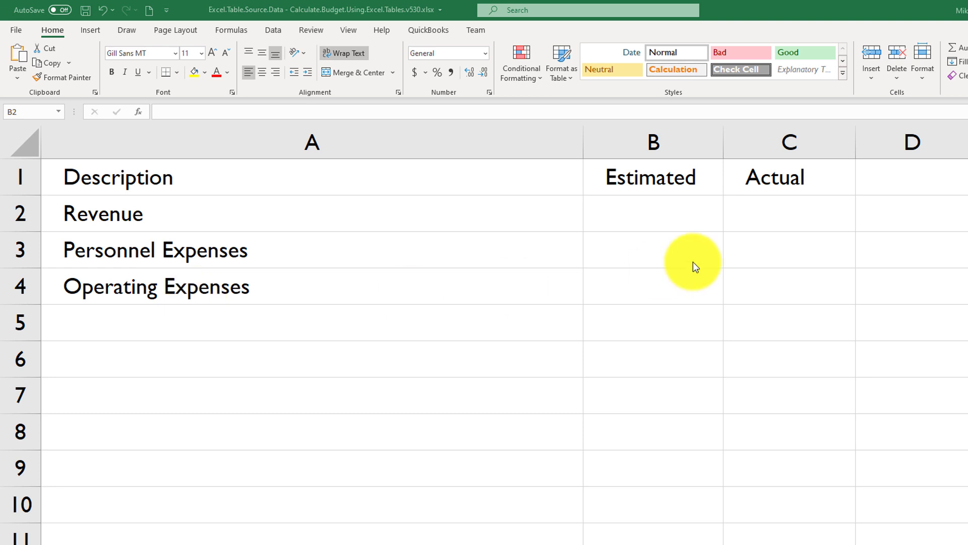
# Start B2's formula with = and the CompanyRevenue table name copied from Notepad.
pyautogui.click(662, 214)
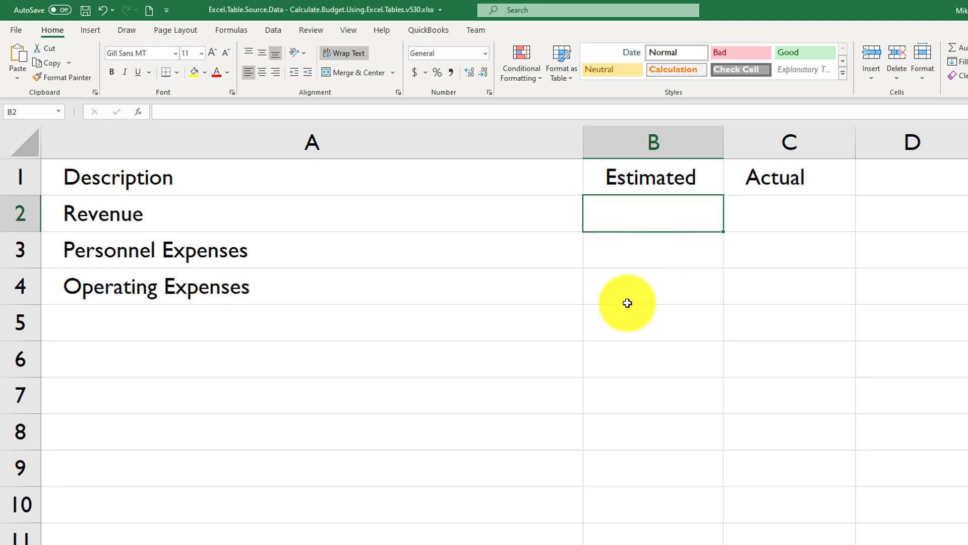
pyautogui.hotkey('alt', 'Tab')
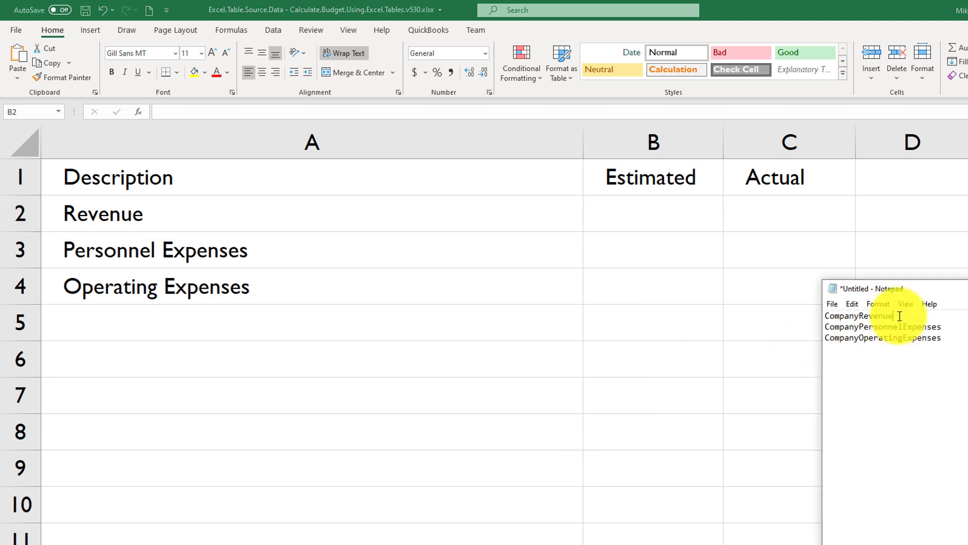
pyautogui.moveTo(896, 317); pyautogui.dragTo(819, 319)
pyautogui.click(627, 208)
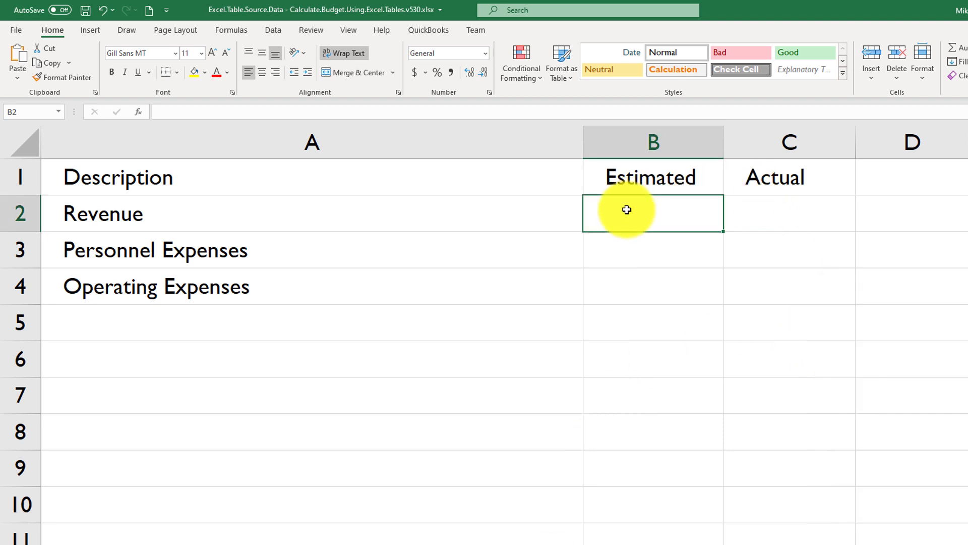
pyautogui.press('F2')
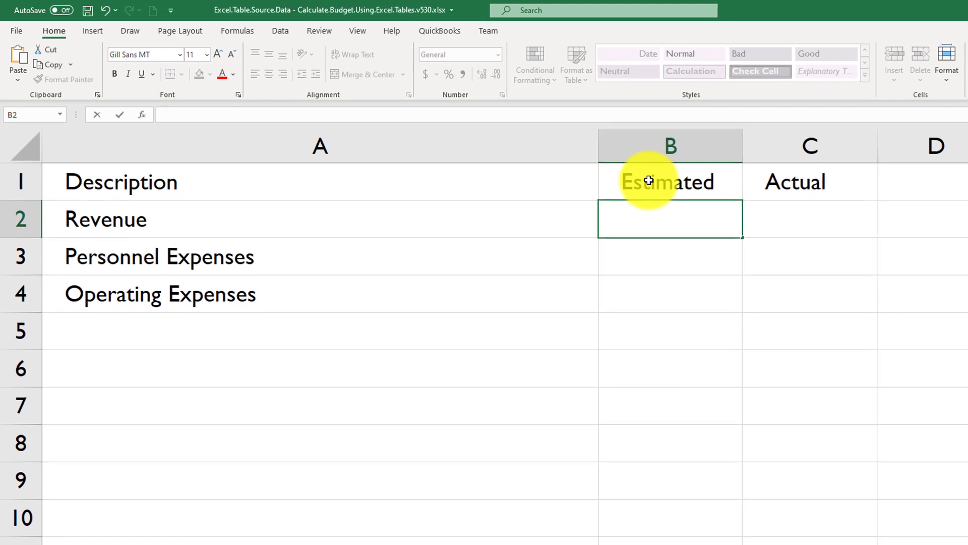
pyautogui.write('=')
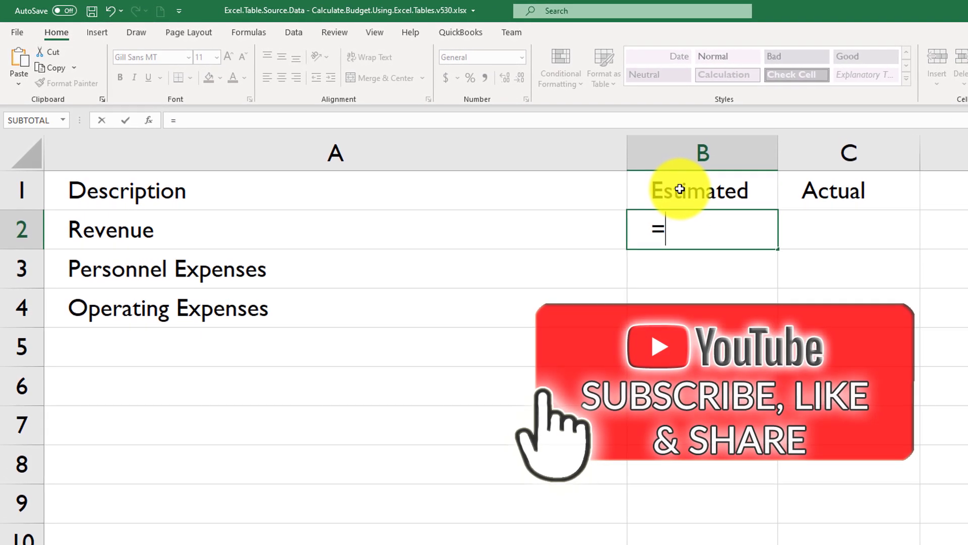
pyautogui.write('CompanyRevenue')
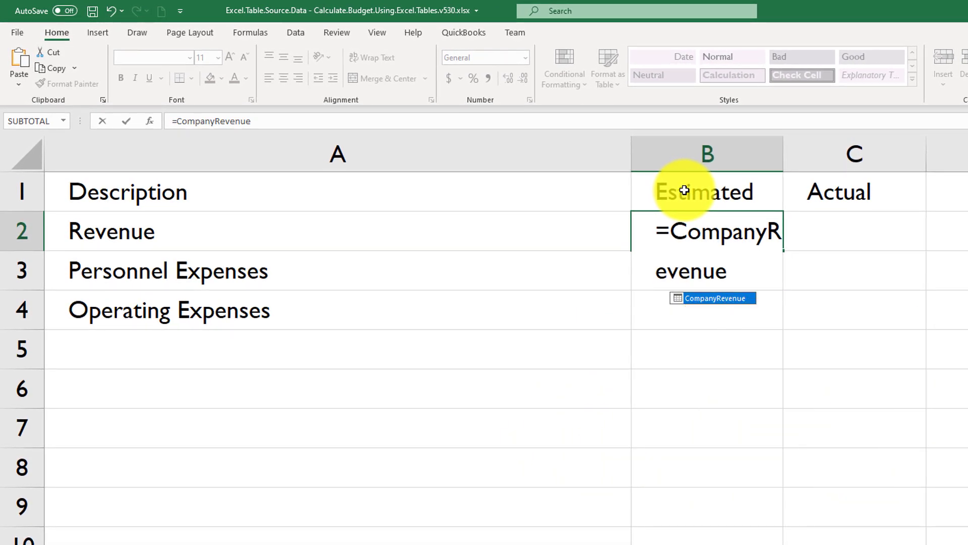
# Complete B2 as =CompanyRevenue[[#Totals],[Estimated]] using the AutoComplete list.
pyautogui.write('[[')
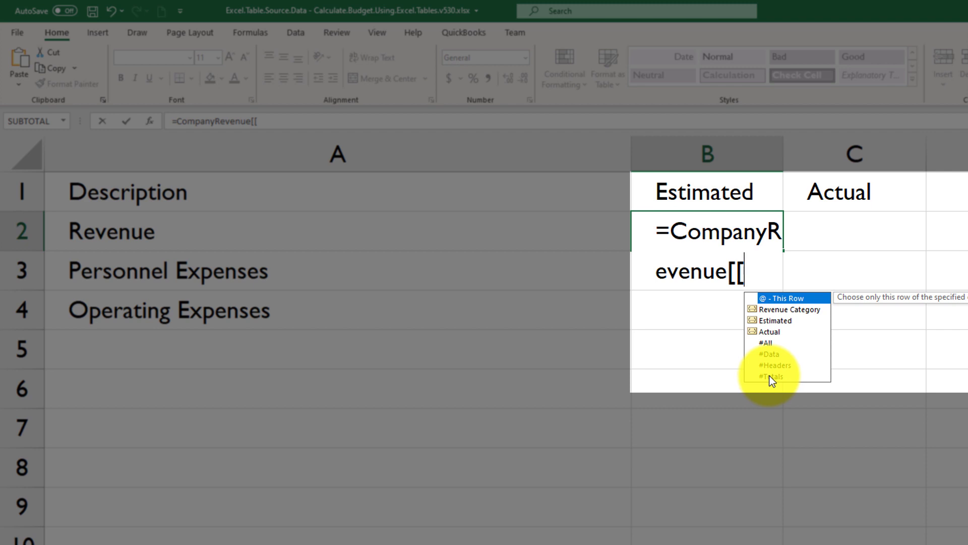
pyautogui.click(770, 376)
pyautogui.doubleClick(769, 376)
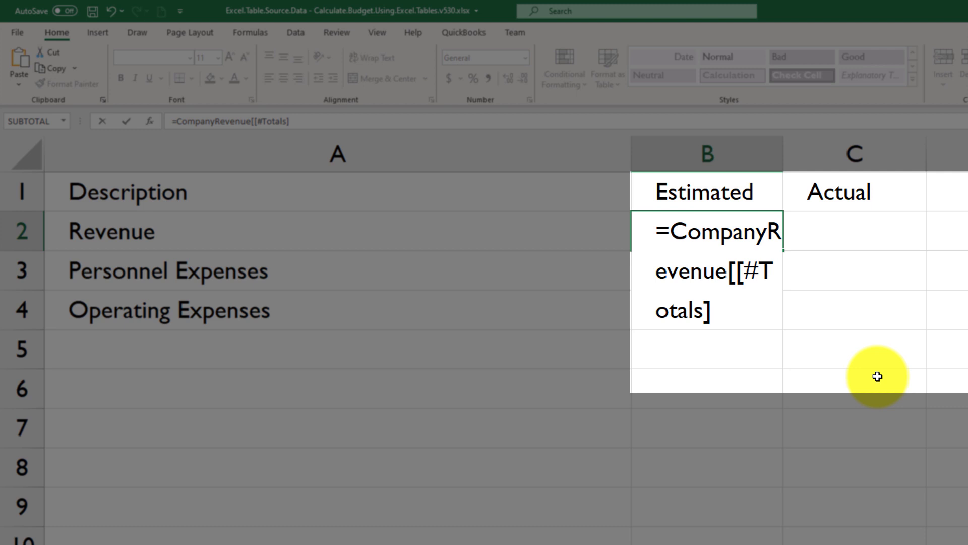
pyautogui.write(',[')
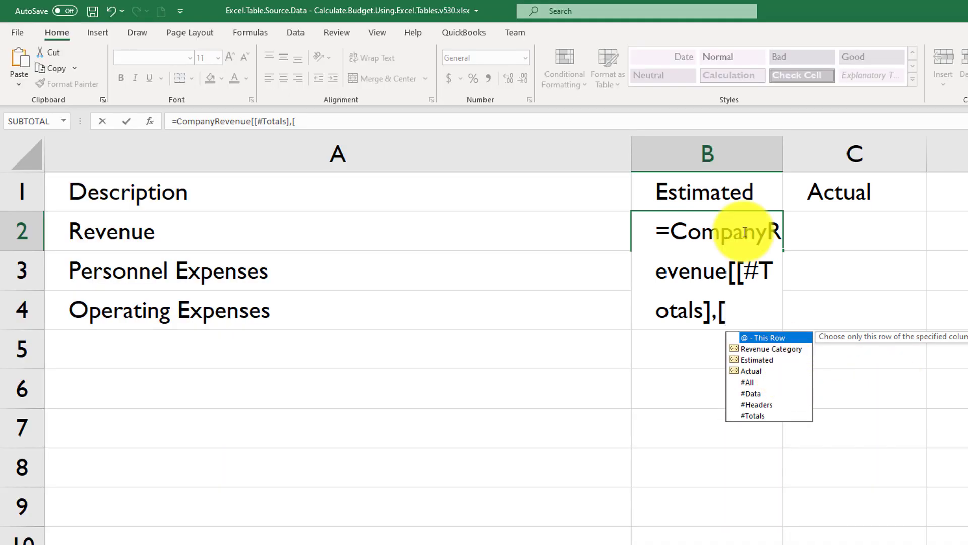
pyautogui.doubleClick(771, 364)
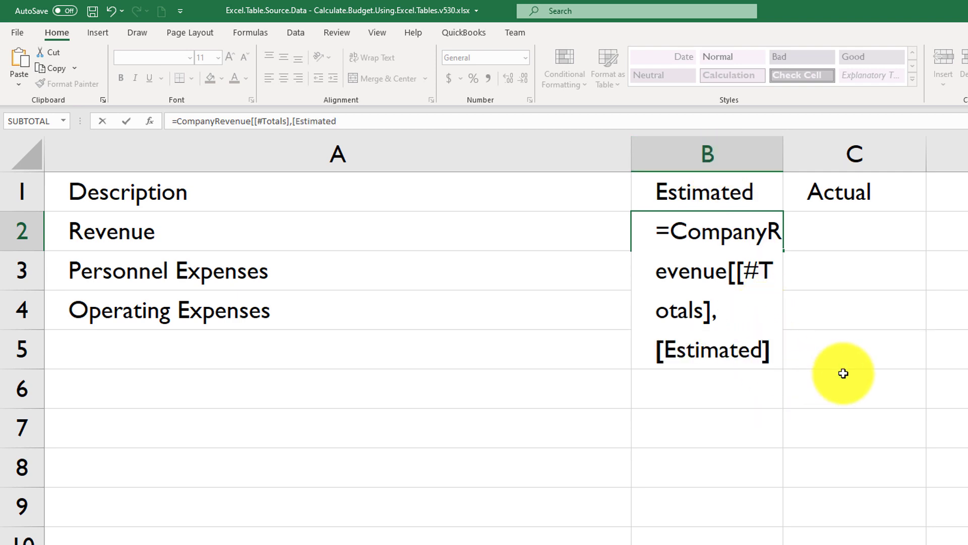
pyautogui.write(']')
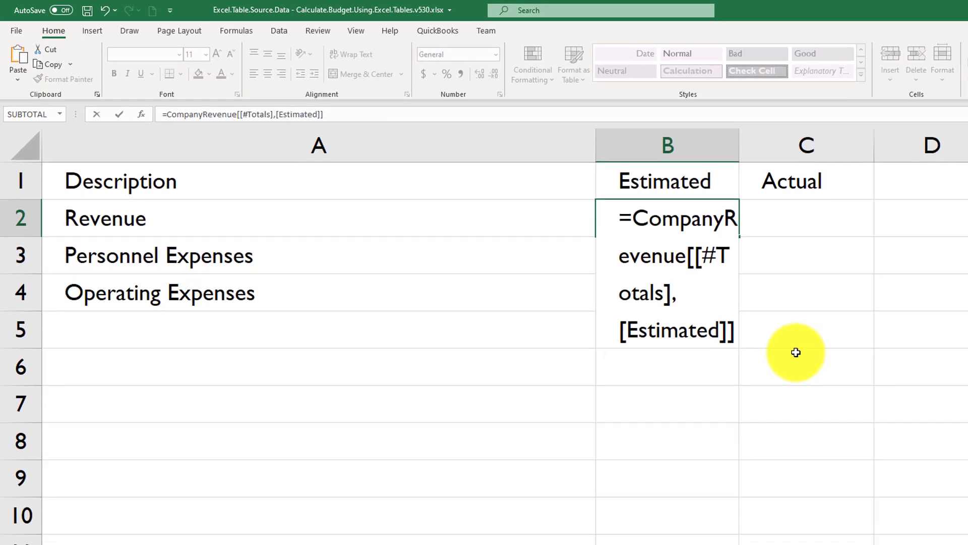
pyautogui.press('Return')
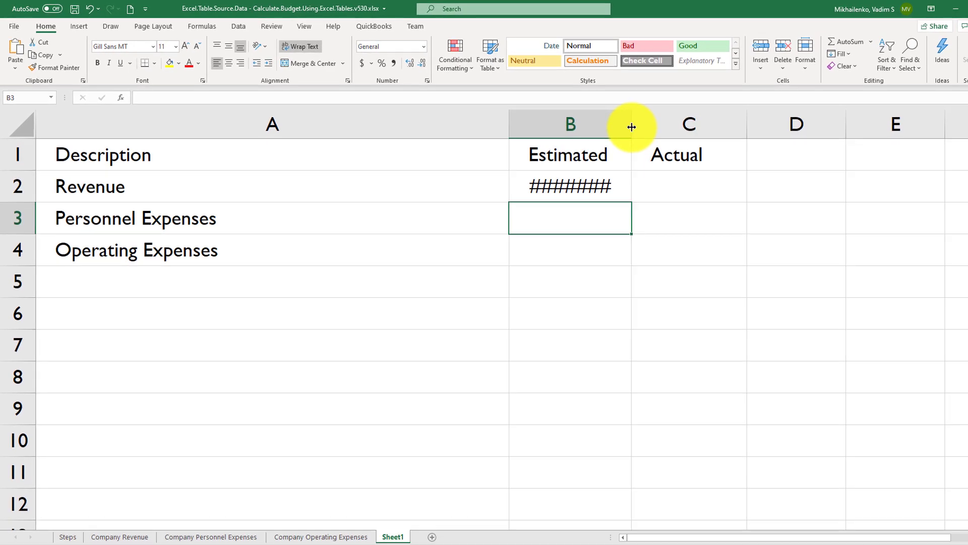
# Autofit column B to show $734,290.00 and compare it with the Company Revenue total.
pyautogui.doubleClick(701, 138)
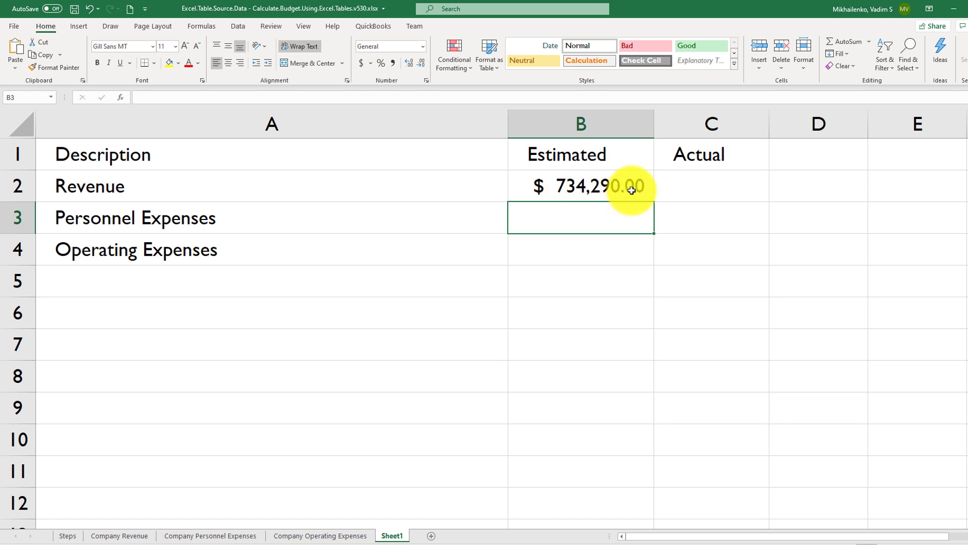
pyautogui.click(124, 537)
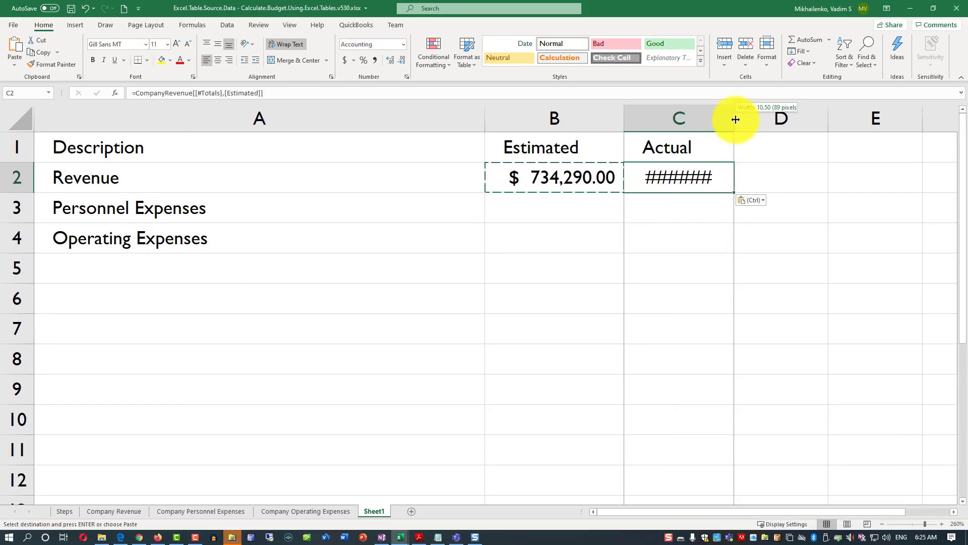
# Change C2's formula to the Actual revenue total, $808,656.00.
pyautogui.doubleClick(734, 119)
pyautogui.press('F2')
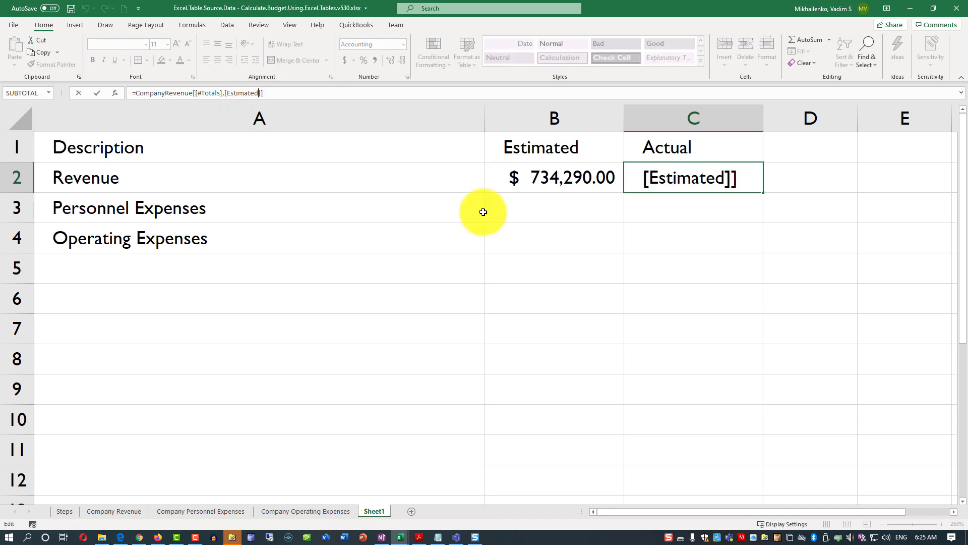
pyautogui.press('BackSpace')
pyautogui.press('BackSpace')
pyautogui.press('BackSpace')
pyautogui.press('BackSpace')
pyautogui.press('BackSpace')
pyautogui.press('BackSpace')
pyautogui.press('BackSpace')
pyautogui.press('BackSpace')
pyautogui.press('BackSpace')
pyautogui.write('Actual')
pyautogui.press('Return')
# Copy the revenue formula to B3 and point it at CompanyPersonnelExpenses for $536,500.00.
pyautogui.click(555, 177)
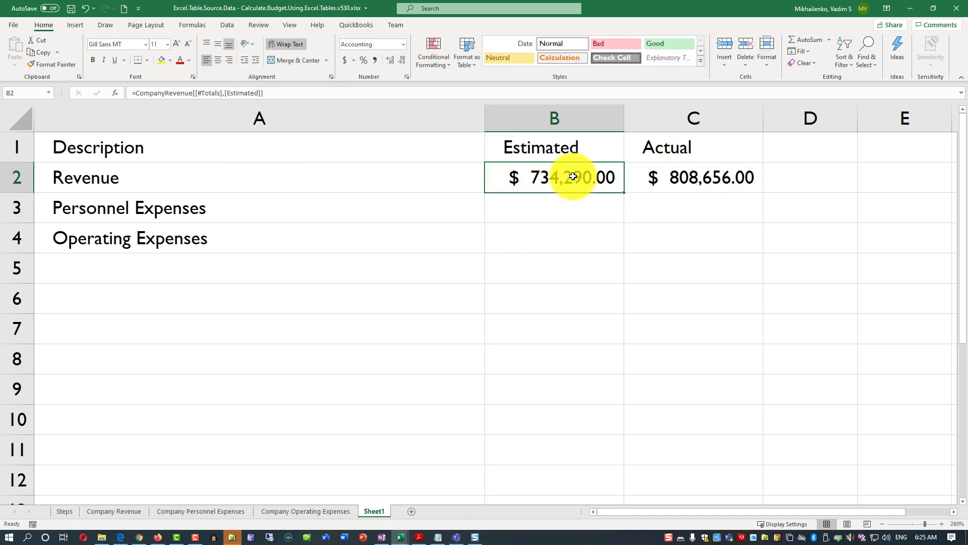
pyautogui.hotkey('ctrl', 'c')
pyautogui.click(567, 212)
pyautogui.hotkey('ctrl', 'v')
pyautogui.hotkey('alt', 'Tab')
pyautogui.hotkey('ctrl', 'c')
pyautogui.hotkey('alt', 'Tab')
pyautogui.moveTo(183, 93); pyautogui.dragTo(134, 92)
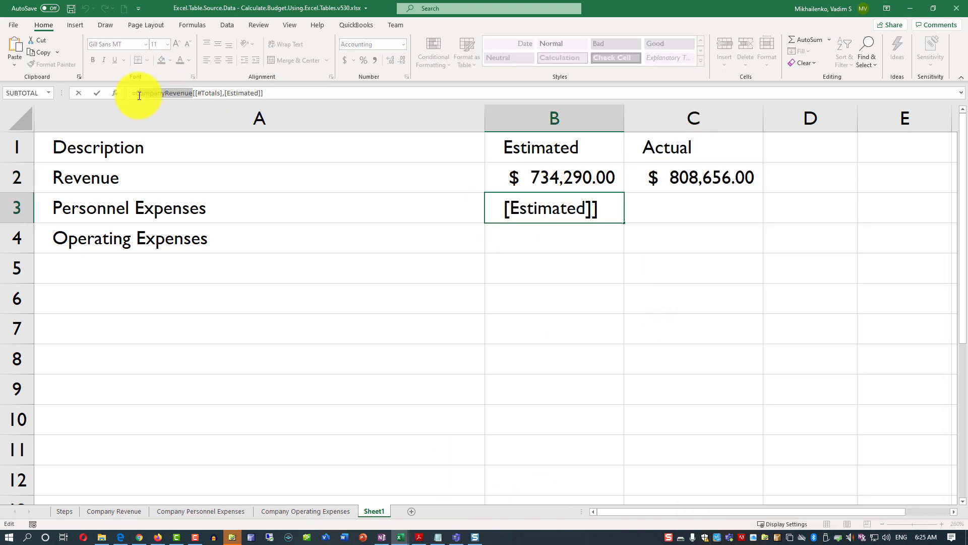
pyautogui.hotkey('ctrl', 'v')
pyautogui.press('Return')
# Fill C3 with the Actual personnel expenses total, $540,253.00.
pyautogui.click(554, 207)
pyautogui.hotkey('ctrl', 'c')
pyautogui.click(676, 208)
pyautogui.hotkey('ctrl', 'v')
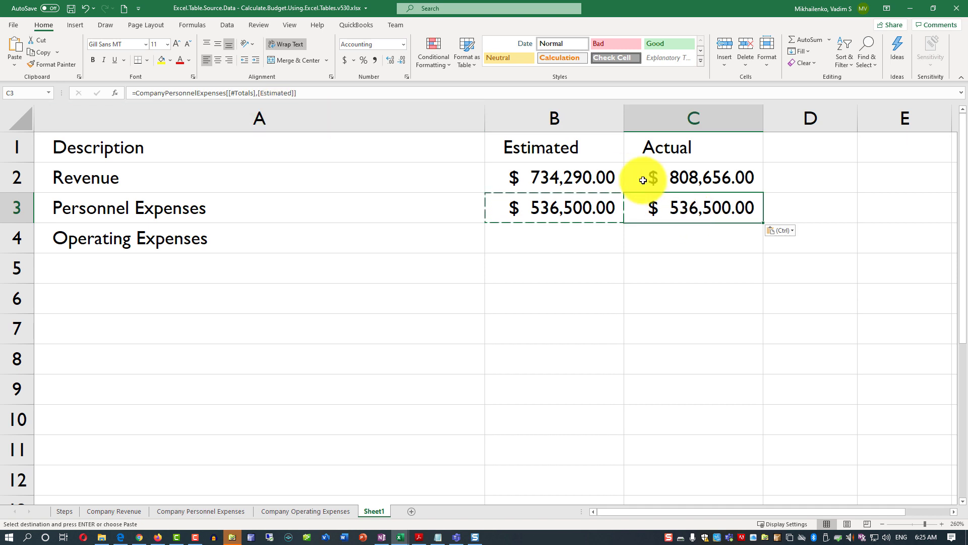
pyautogui.doubleClick(289, 92)
pyautogui.write('Actual')
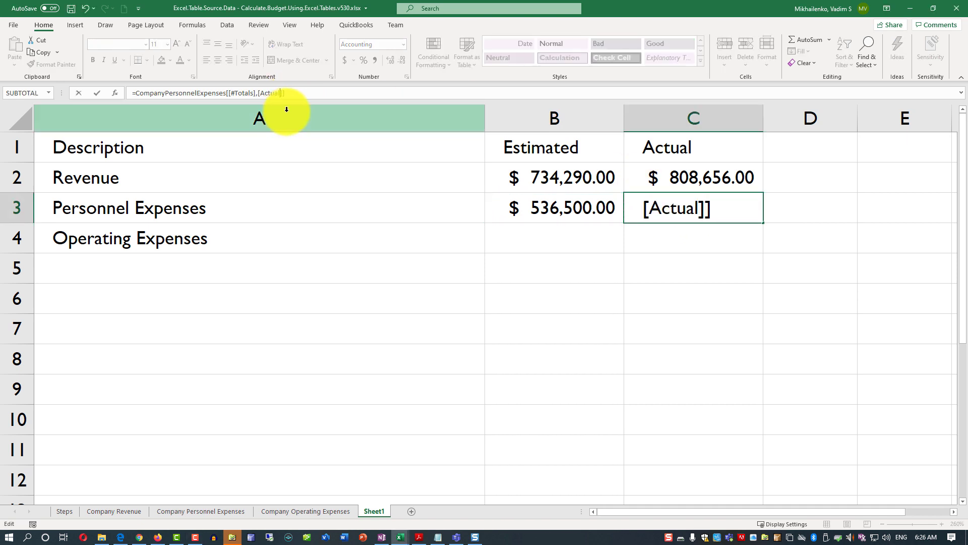
pyautogui.press('Return')
# Copy the personnel formula to B4 and point it at CompanyOperatingExpenses for $207,695.00.
pyautogui.click(555, 208)
pyautogui.hotkey('ctrl', 'c')
pyautogui.click(553, 240)
pyautogui.hotkey('ctrl', 'v')
pyautogui.hotkey('alt', 'Tab')
pyautogui.doubleClick(732, 270)
pyautogui.hotkey('ctrl', 'c')
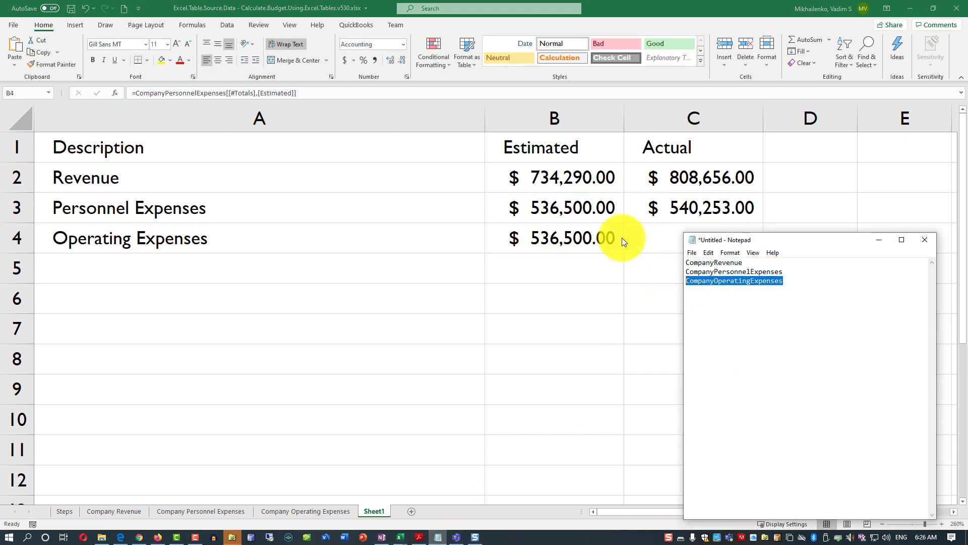
pyautogui.click(226, 93)
pyautogui.moveTo(226, 92); pyautogui.dragTo(134, 93)
pyautogui.hotkey('ctrl', 'v')
pyautogui.press('Return')
# Fill C4 with the Actual operating expenses total, $250,985.00.
pyautogui.click(688, 210)
pyautogui.hotkey('ctrl', 'c')
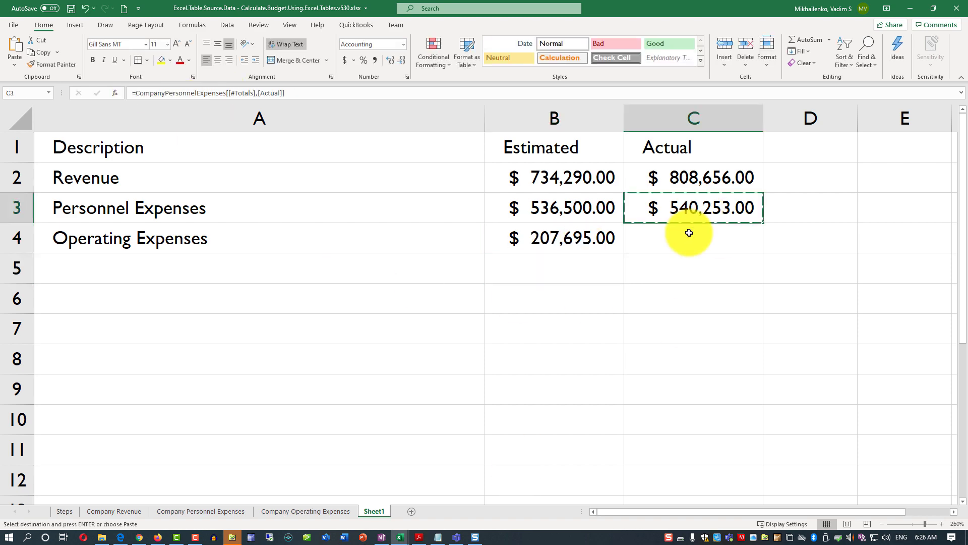
pyautogui.click(687, 237)
pyautogui.hotkey('ctrl', 'v')
pyautogui.hotkey('alt', 'Tab')
pyautogui.hotkey('ctrl', 'c')
pyautogui.click(198, 93)
pyautogui.doubleClick(201, 92)
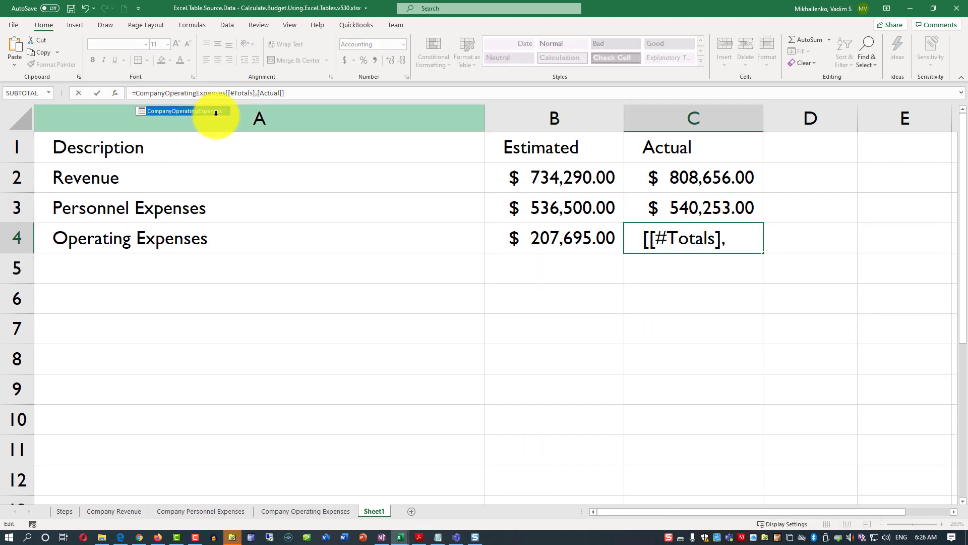
pyautogui.hotkey('ctrl', 'v')
pyautogui.press('Return')
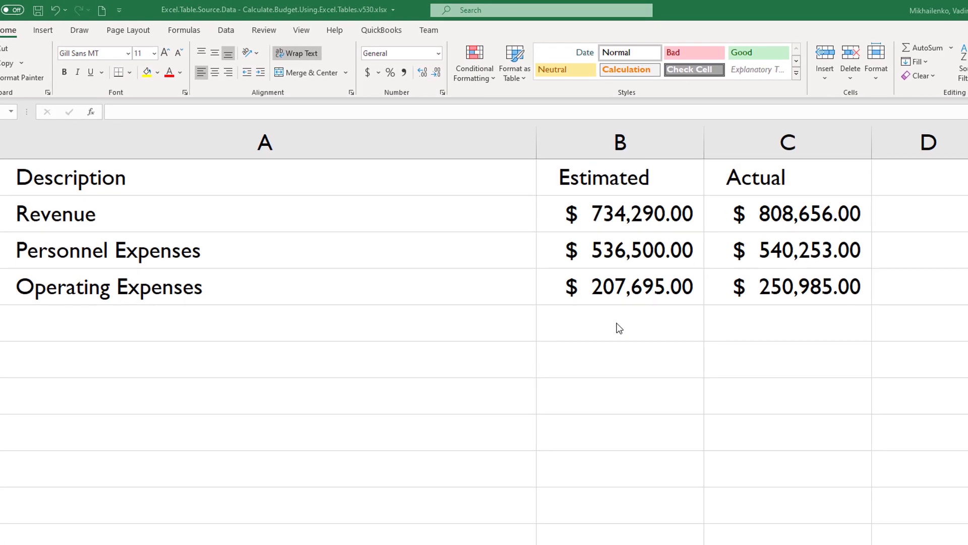
pyautogui.click(626, 328)
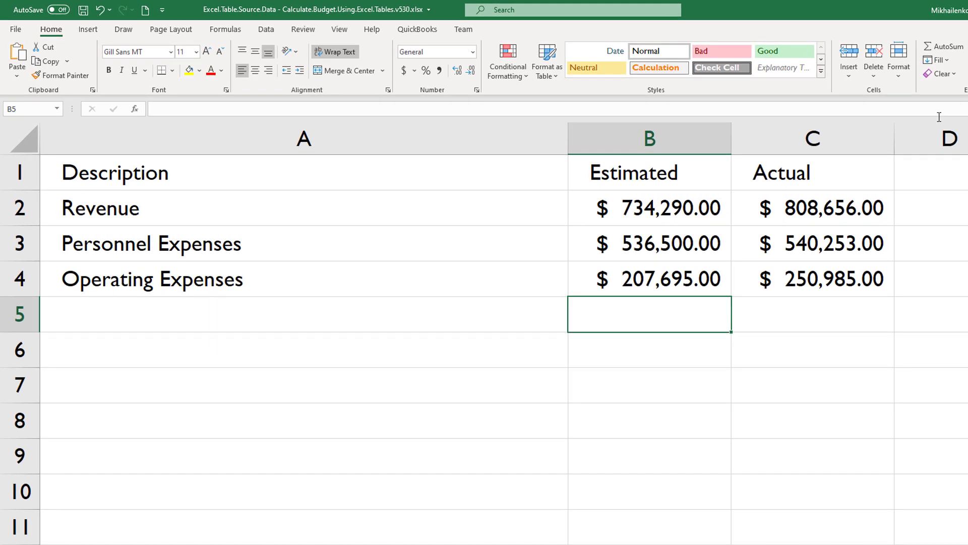
# Negate the expense formulas by adding a minus sign after = in B3 onward.
pyautogui.click(645, 249)
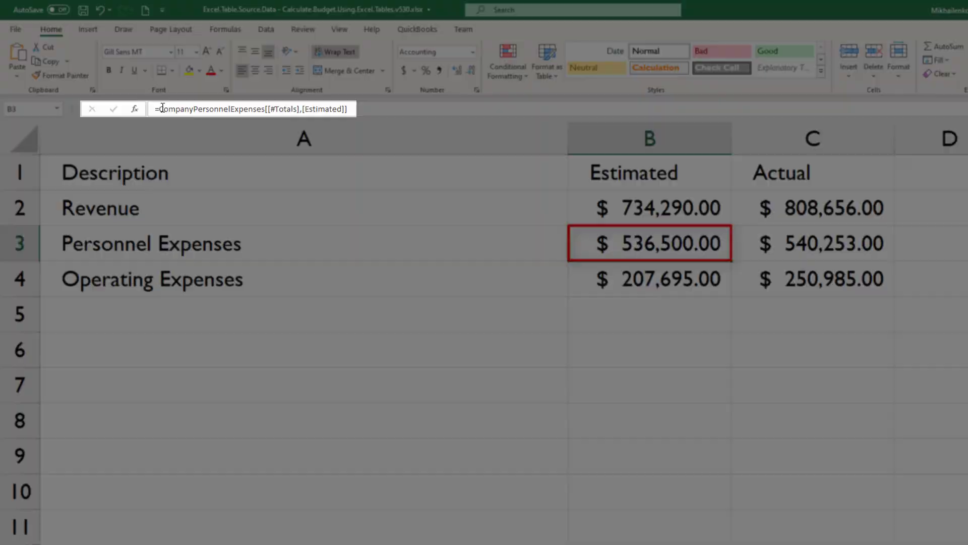
pyautogui.click(160, 109)
pyautogui.click(207, 109)
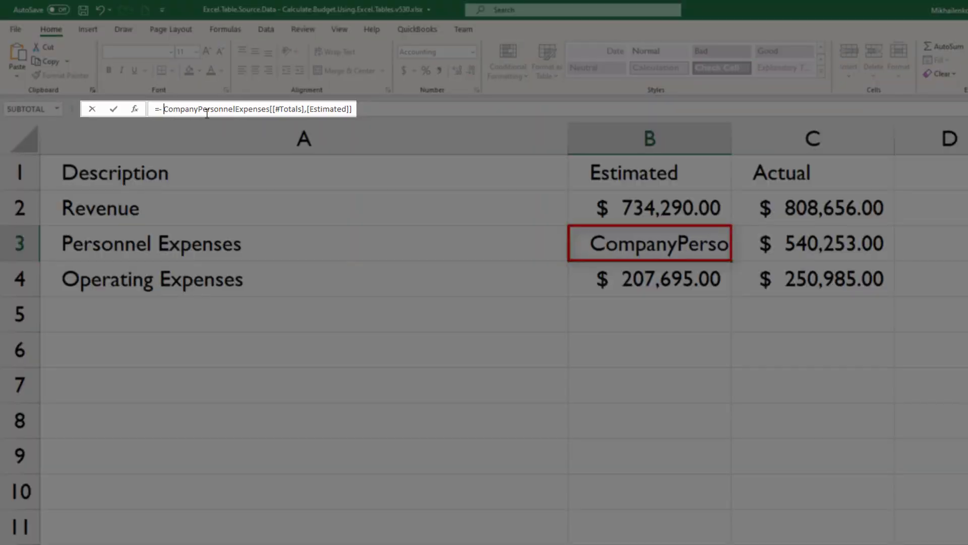
pyautogui.press('Return')
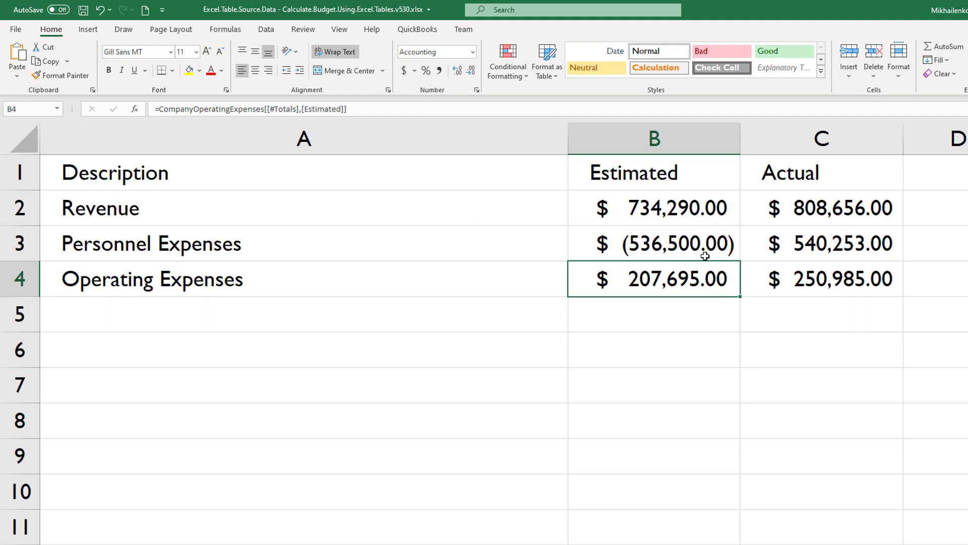
pyautogui.click(834, 244)
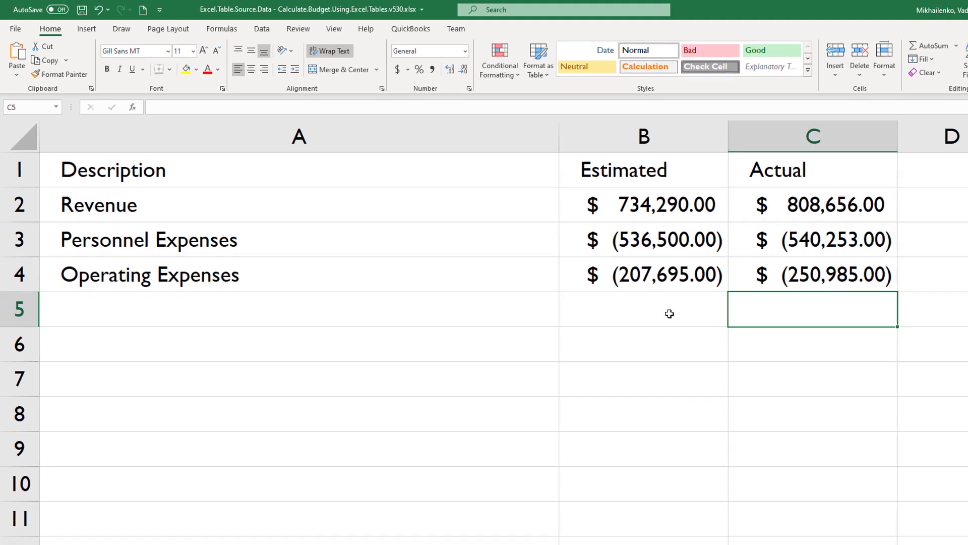
# AutoSum B5 and C5 to total each column: $(9,905.00) and $17,418.00.
pyautogui.click(669, 314)
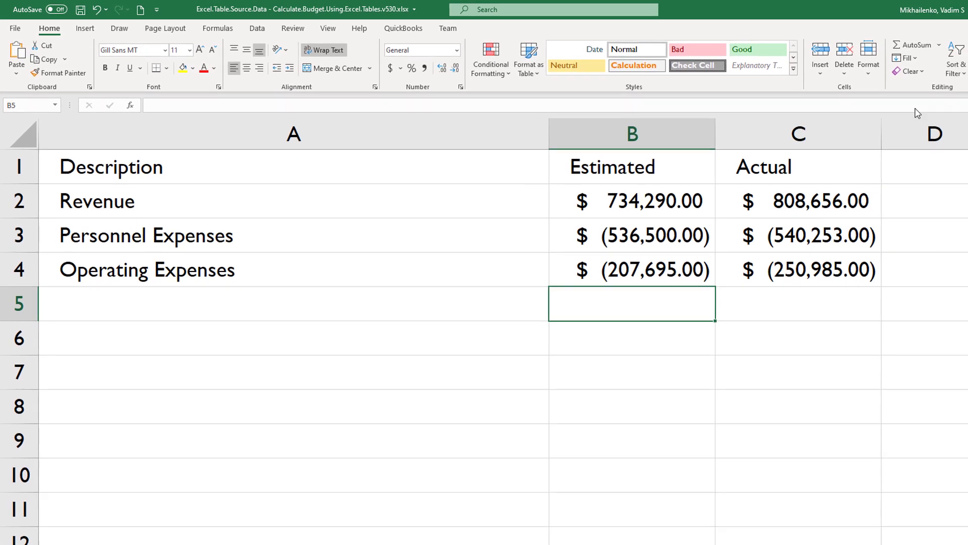
pyautogui.click(933, 46)
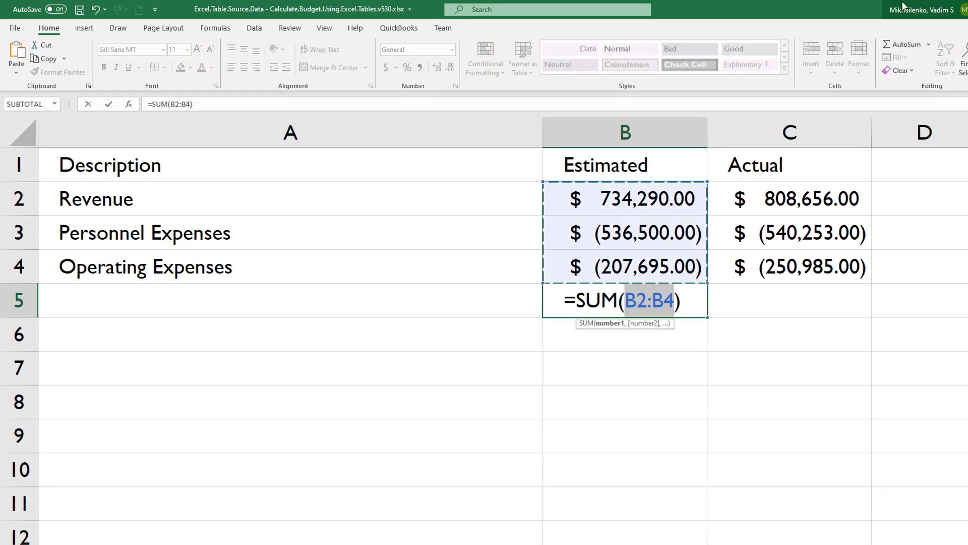
pyautogui.press('Return')
pyautogui.click(782, 286)
pyautogui.click(894, 45)
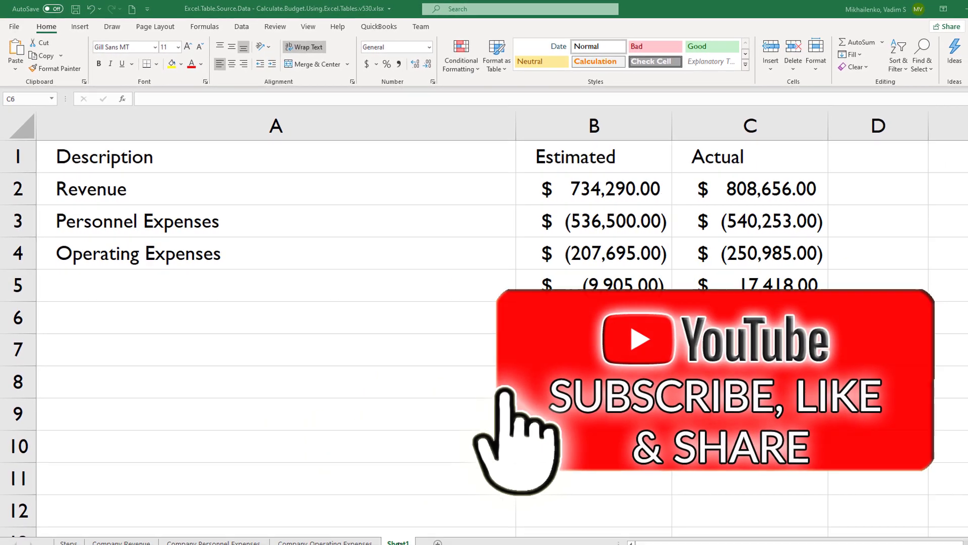
# Rename the sheet Budget and apply the Calculation cell style to A1:C5.
pyautogui.hotkey('alt', 'h')
pyautogui.write('or')
pyautogui.write('Bala')
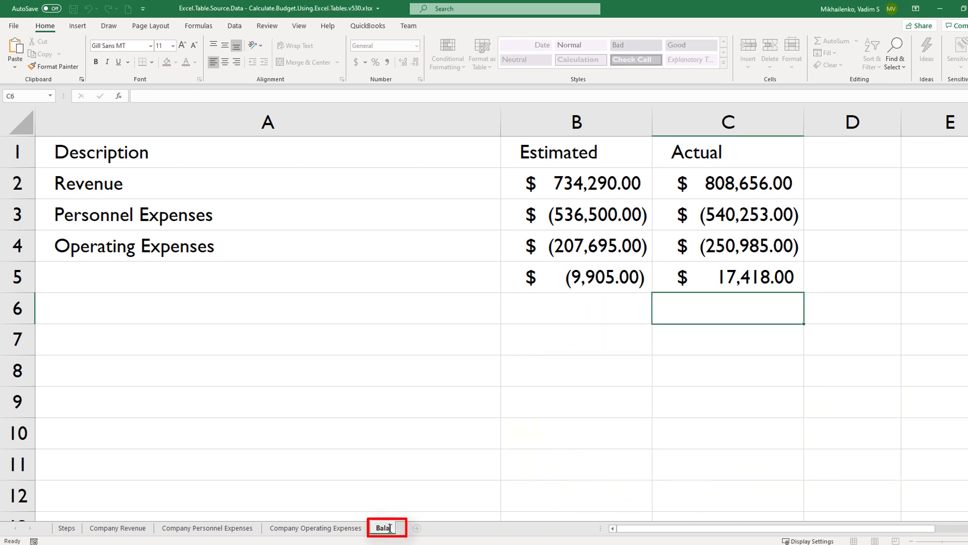
pyautogui.moveTo(109, 166); pyautogui.dragTo(723, 272)
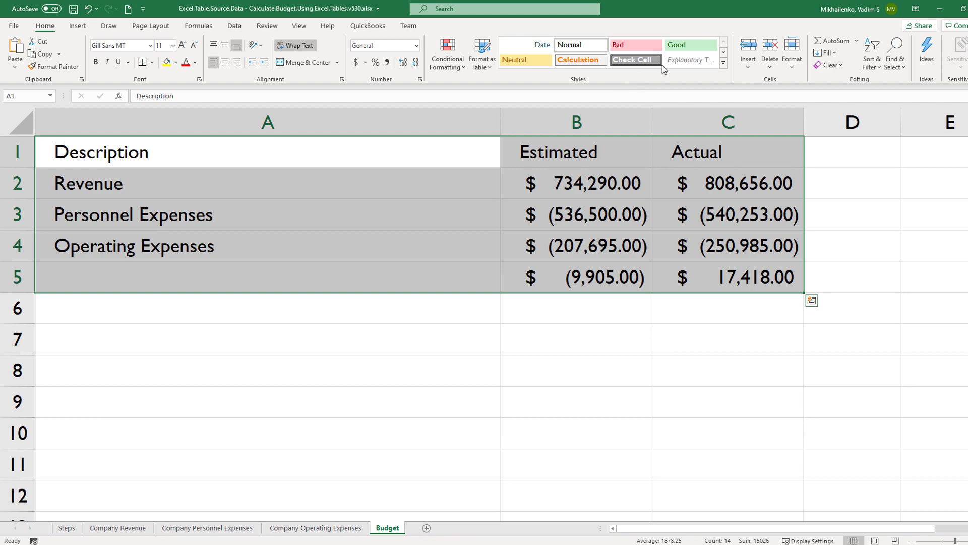
pyautogui.click(724, 63)
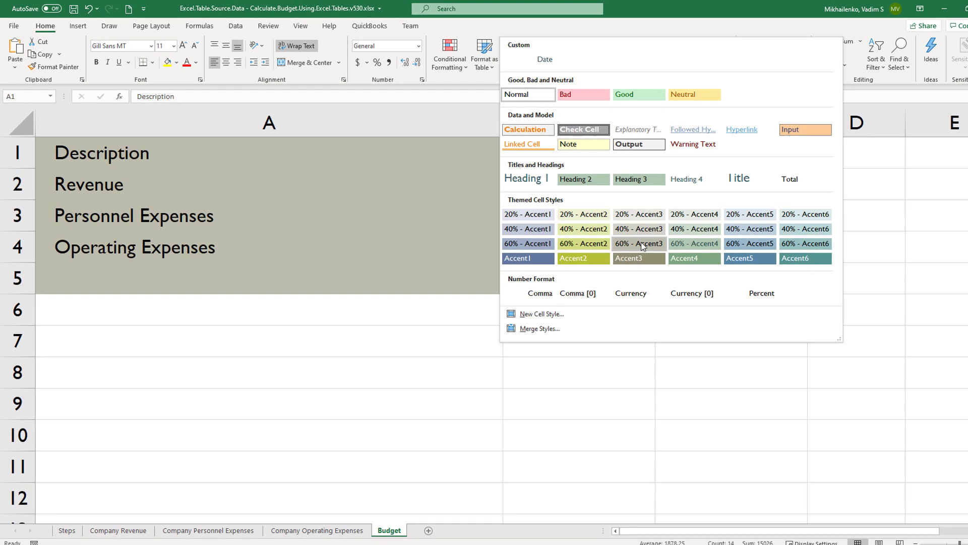
pyautogui.click(525, 129)
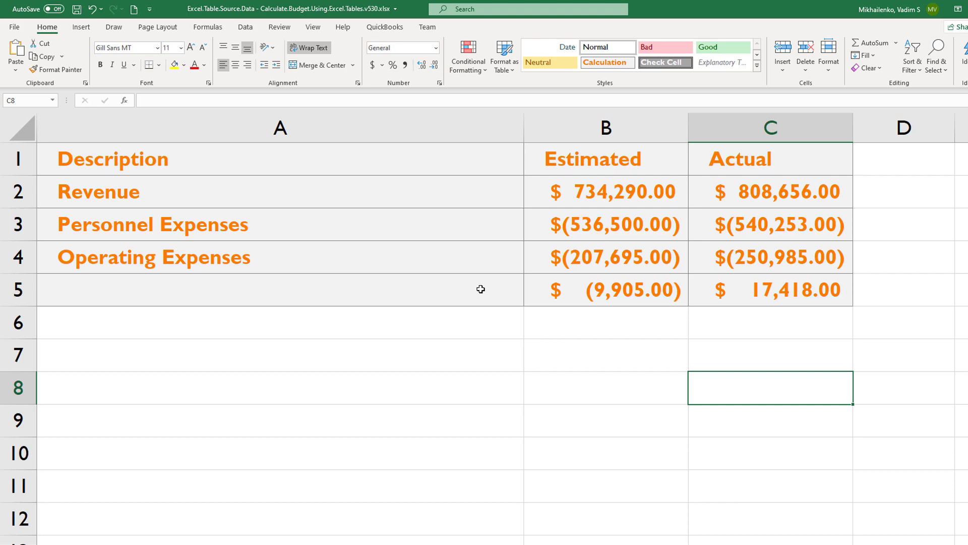
# Label row 5 as Total in cell A5.
pyautogui.click(481, 289)
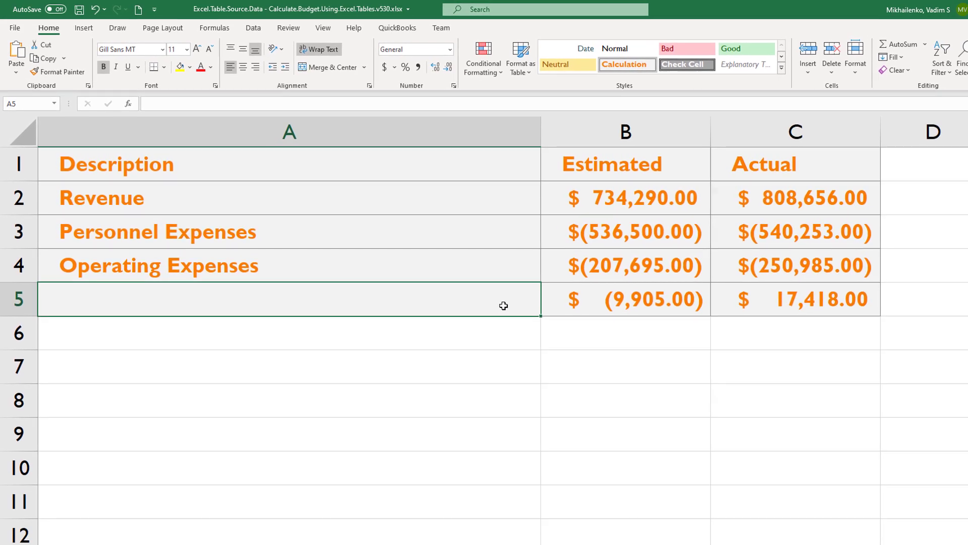
pyautogui.write('Total')
pyautogui.click(395, 443)
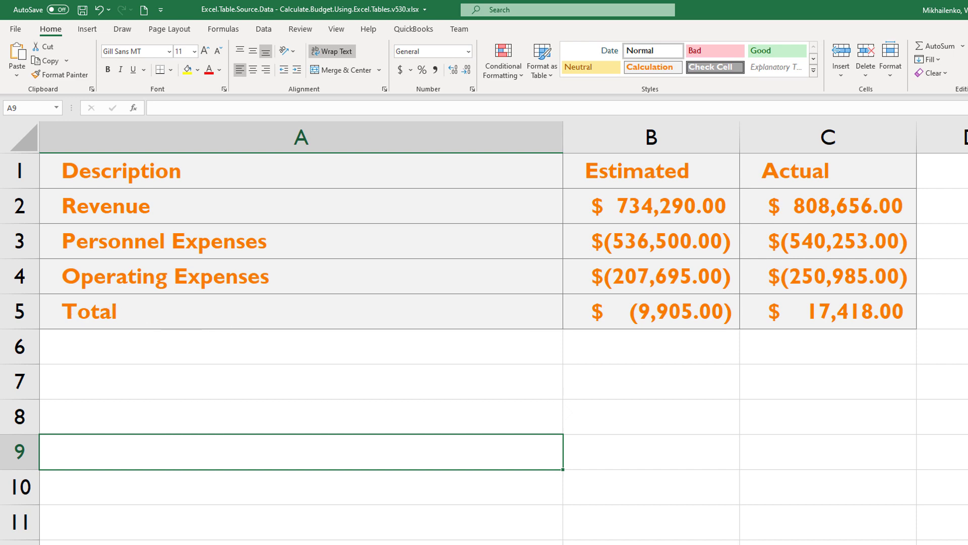
# Apply the Check Cell style to header cells A1:C1 for white text on grey.
pyautogui.moveTo(858, 182); pyautogui.dragTo(193, 174)
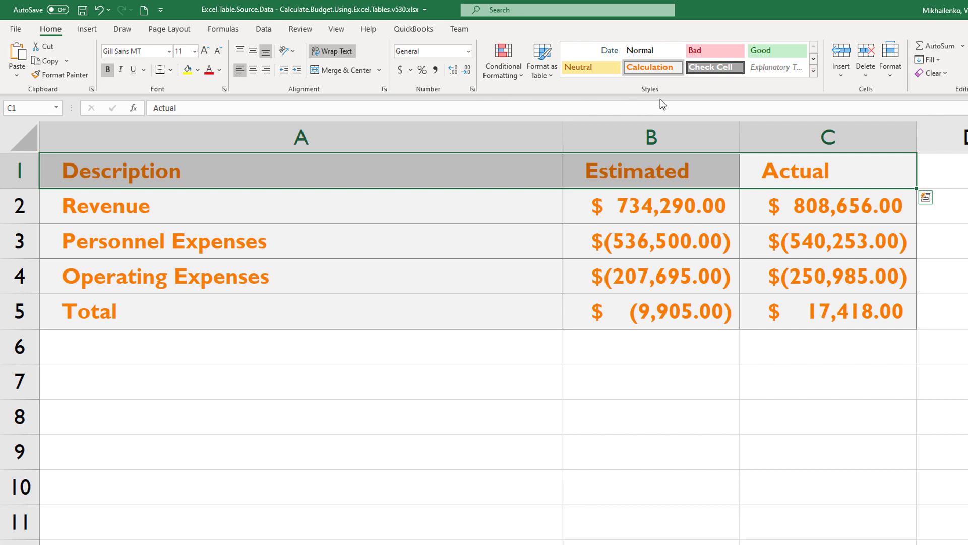
pyautogui.click(719, 67)
pyautogui.click(943, 351)
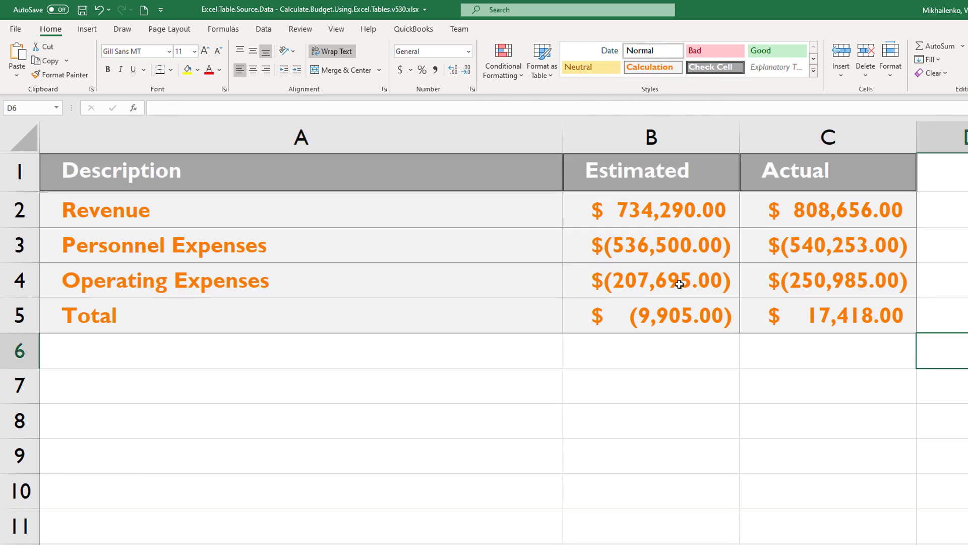